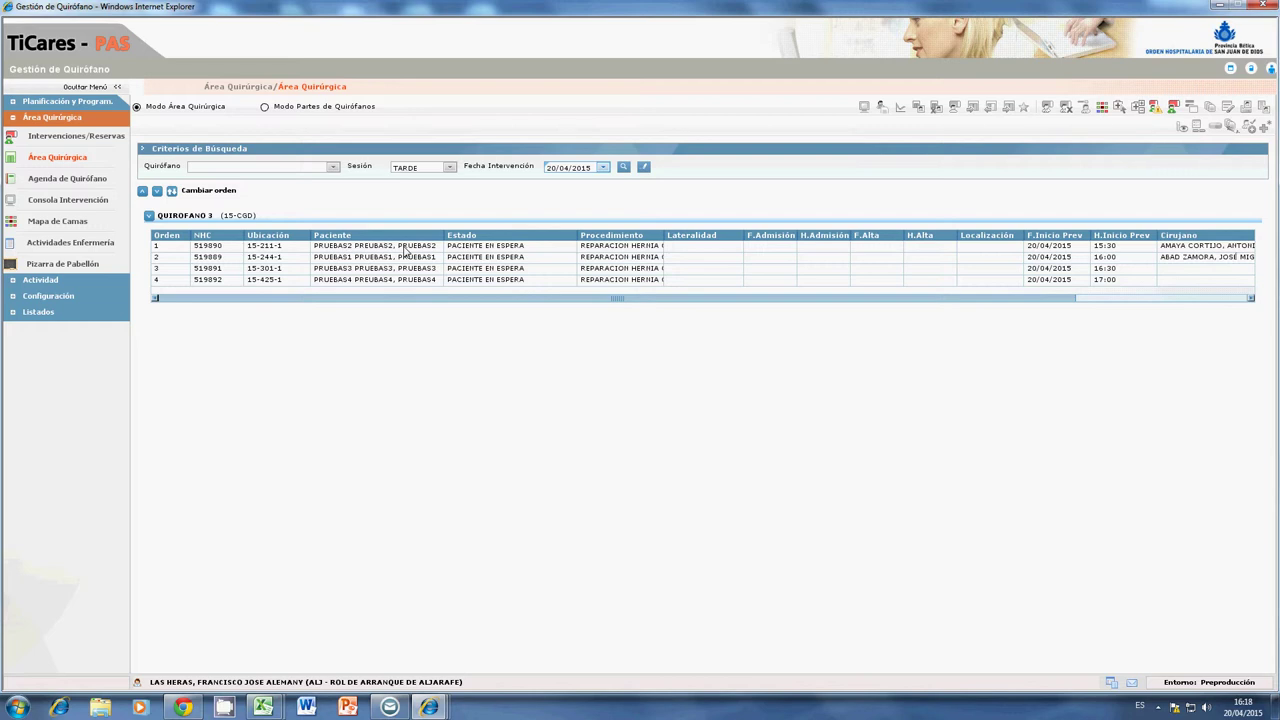
Open the surgical admission for the first patient of QUIROFANO 3 and assign preoperative bed URPA-01 in unit 15-URPA
click(405, 248)
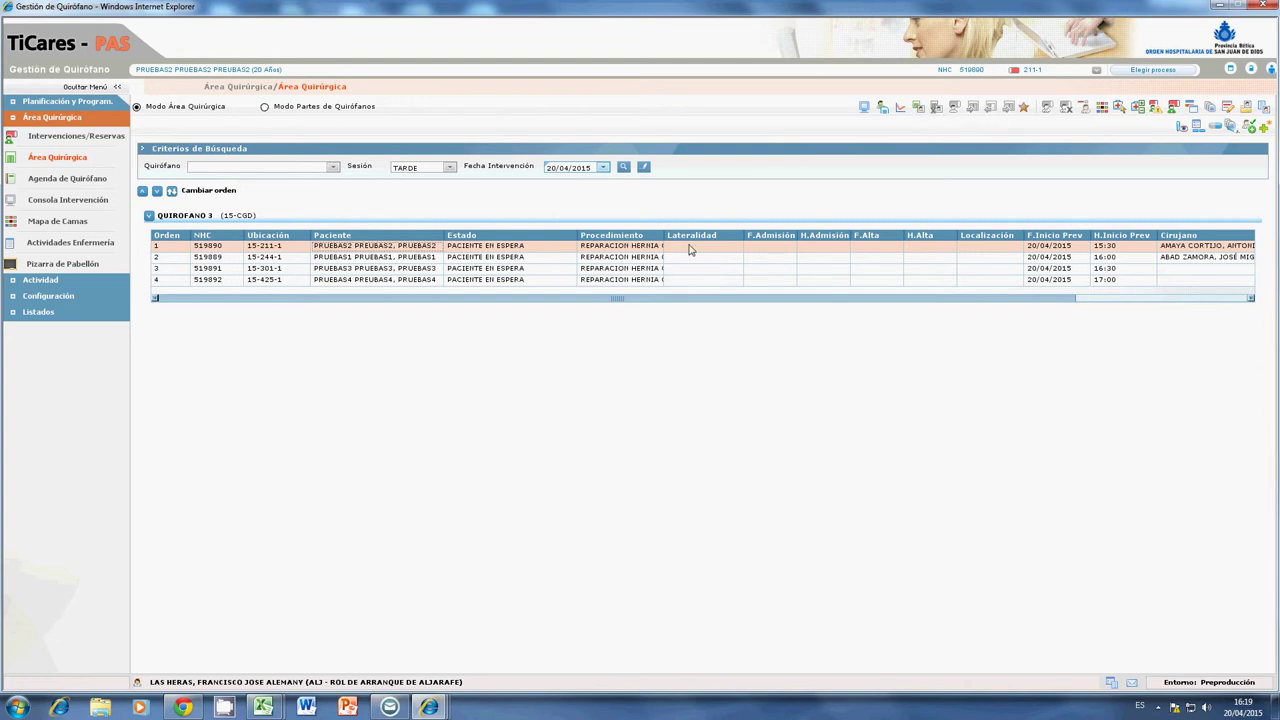
click(918, 107)
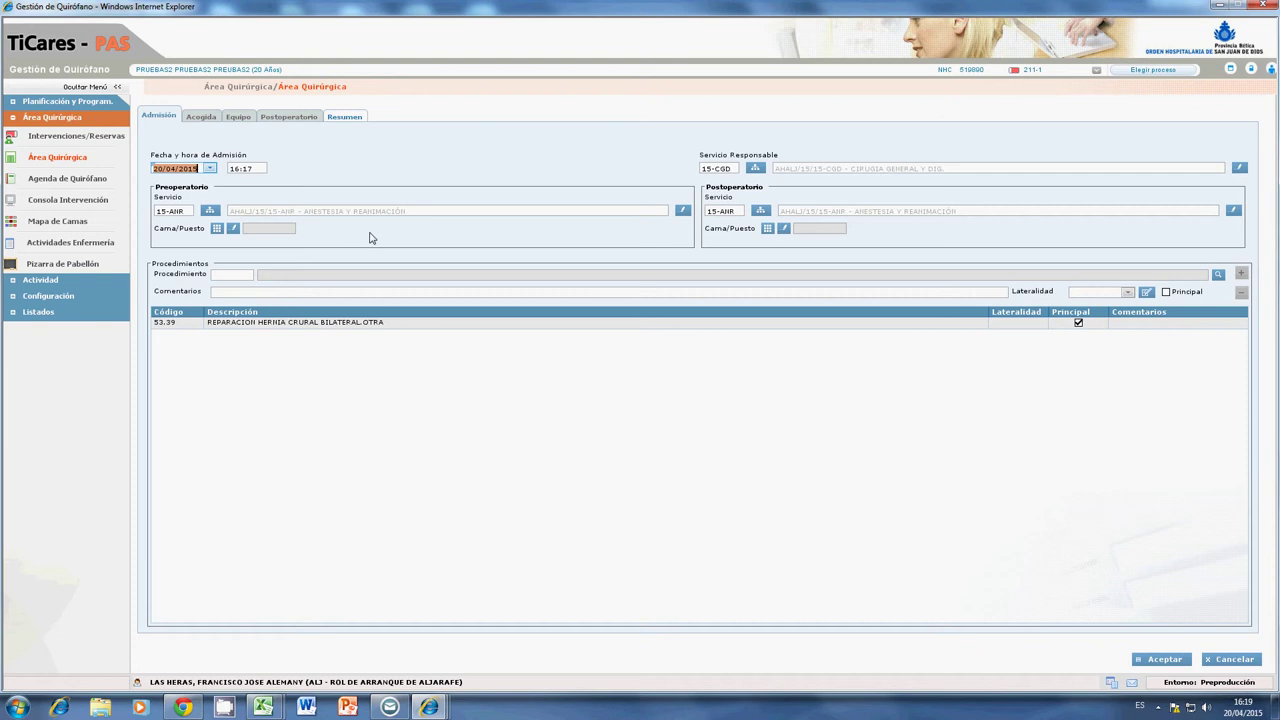
click(216, 229)
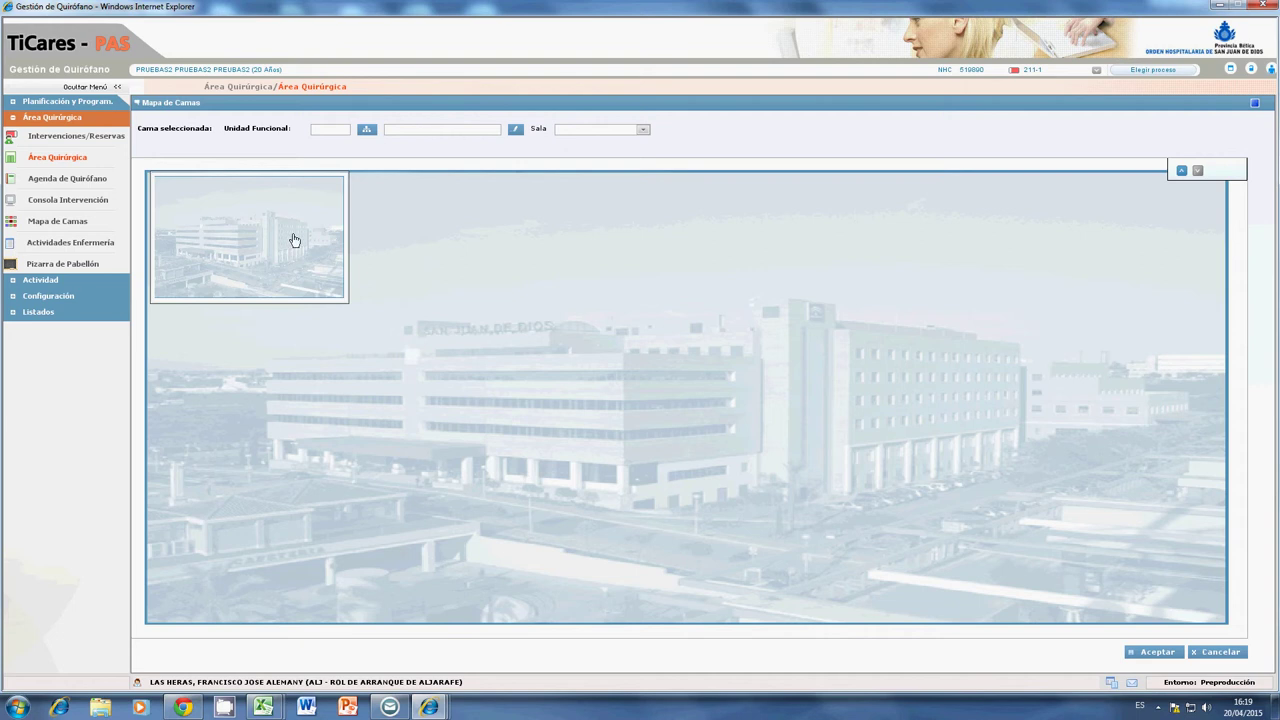
click(366, 129)
click(410, 182)
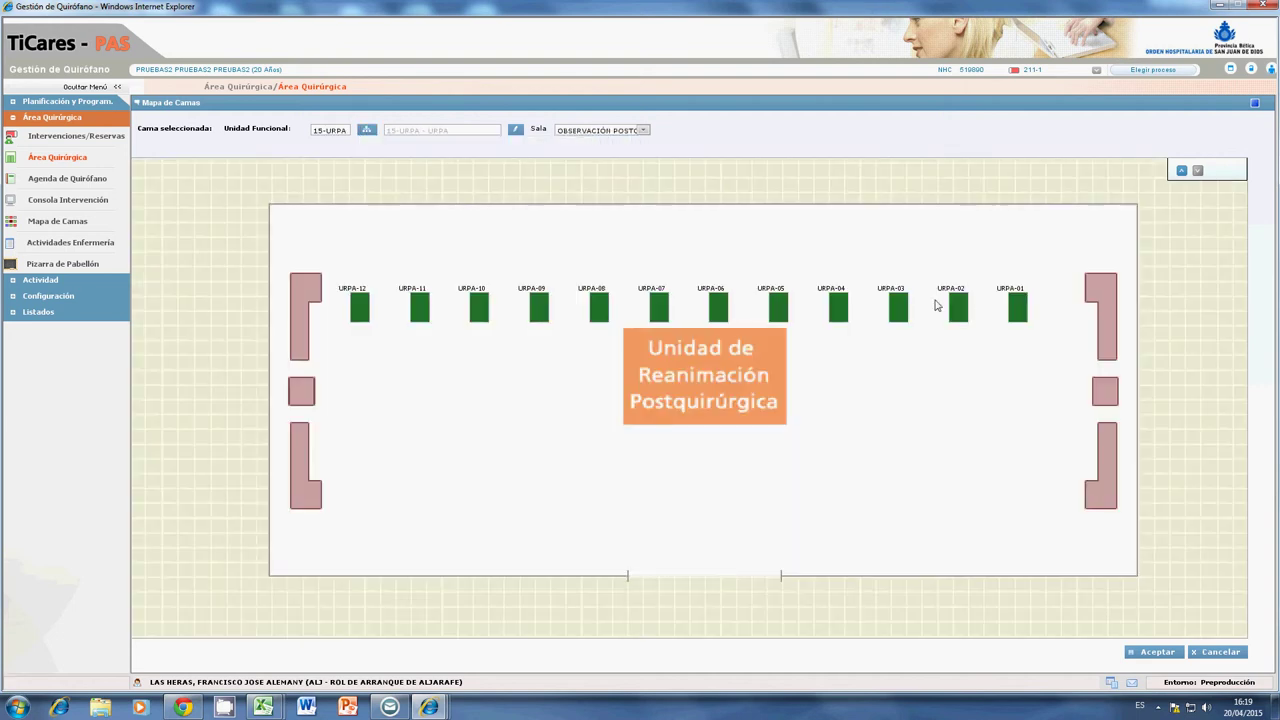
click(1017, 312)
click(1158, 652)
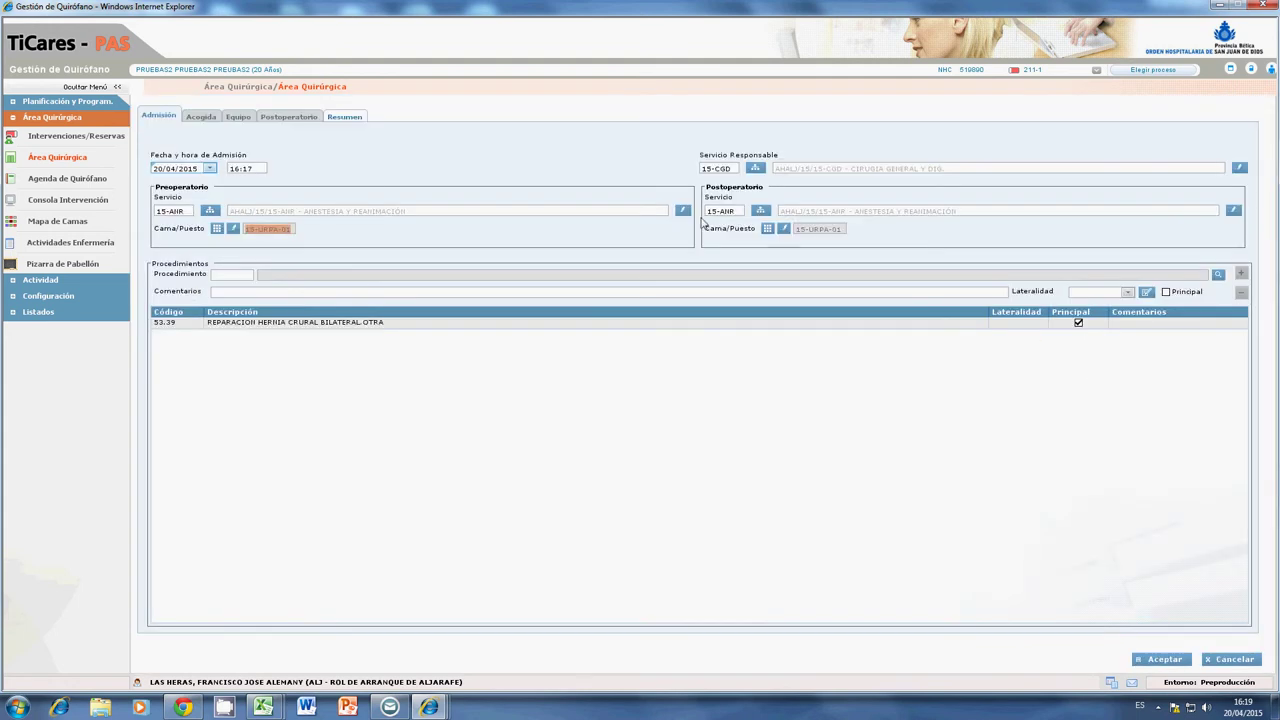
Assign postoperative bed URPA-12 in unit 15-URPA and accept the patient's admission
click(767, 229)
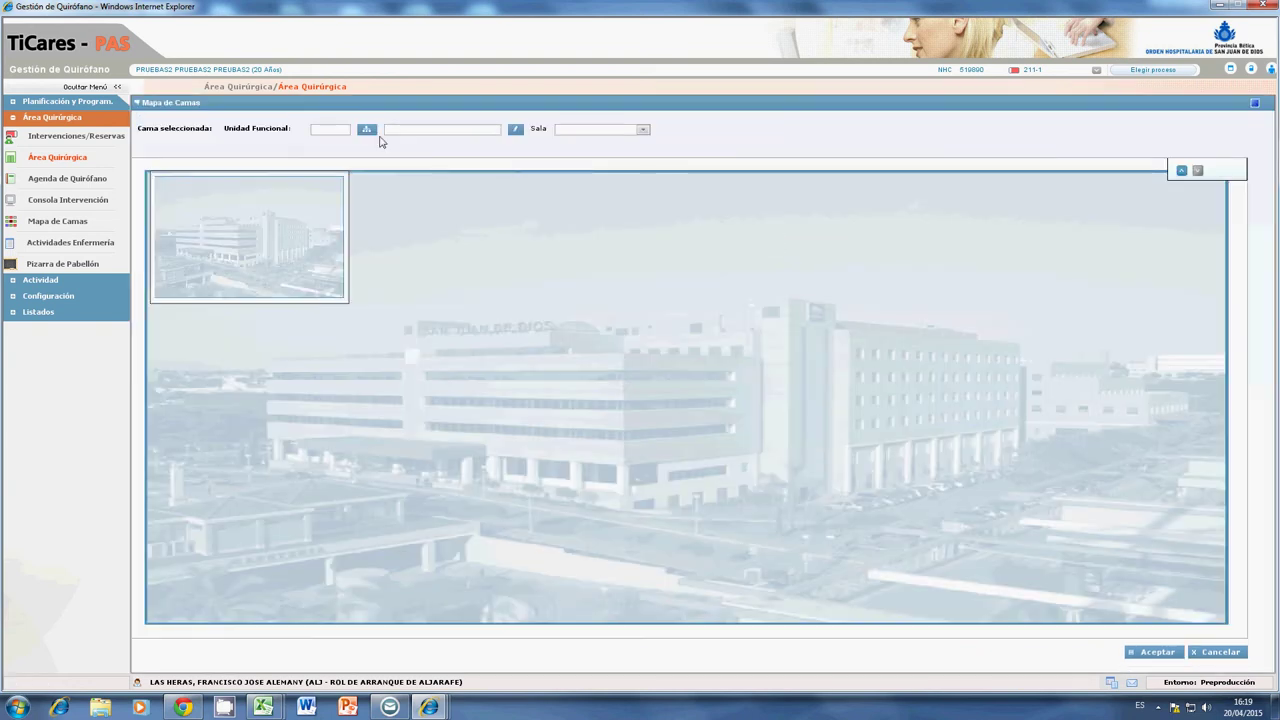
click(367, 131)
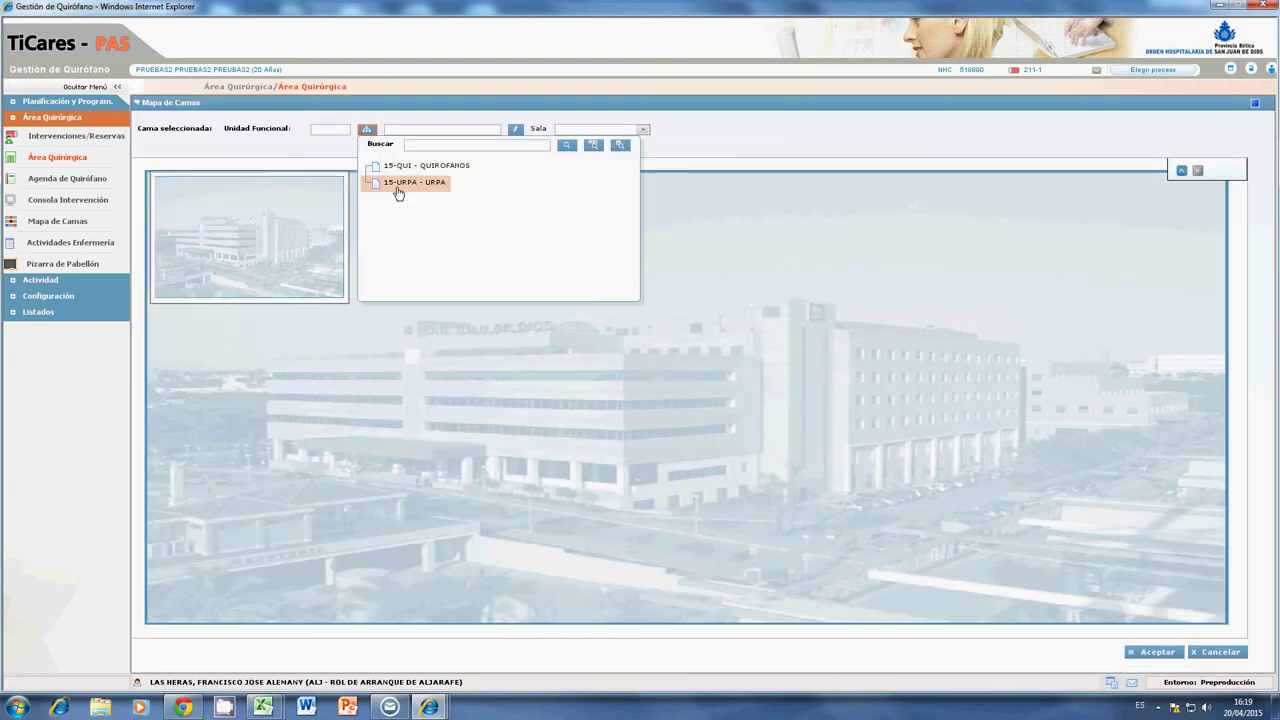
click(402, 179)
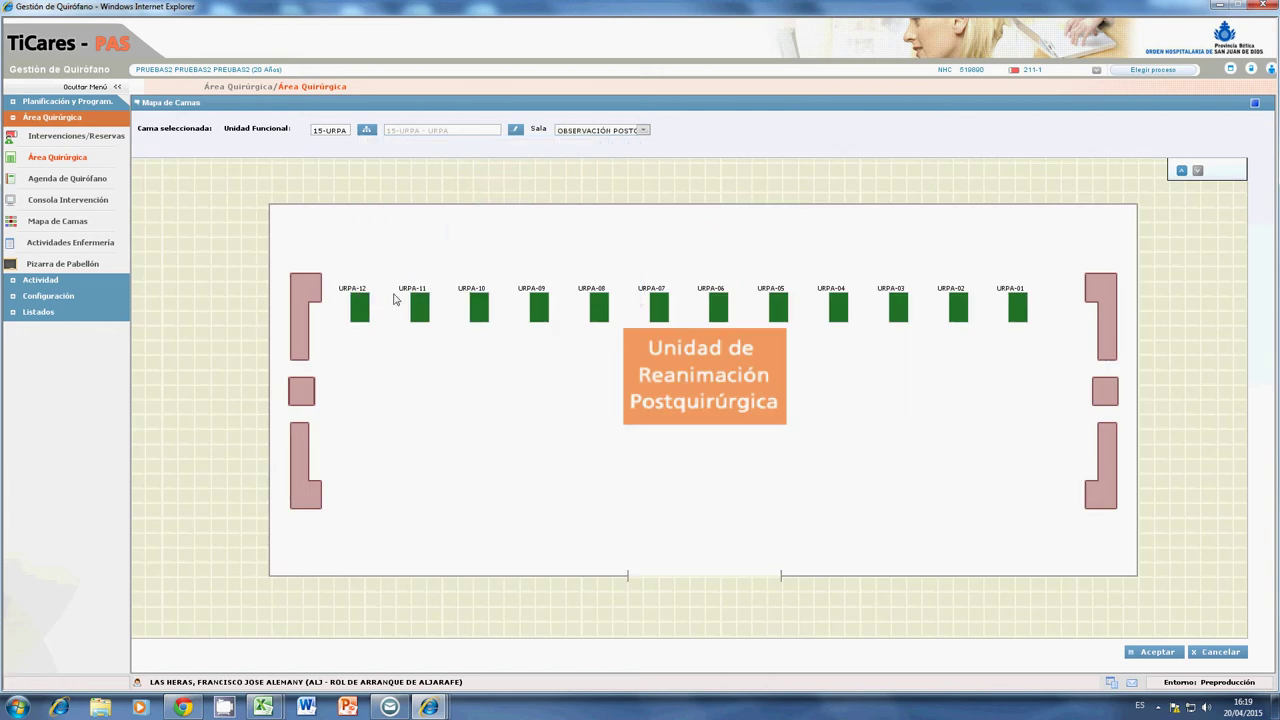
click(361, 317)
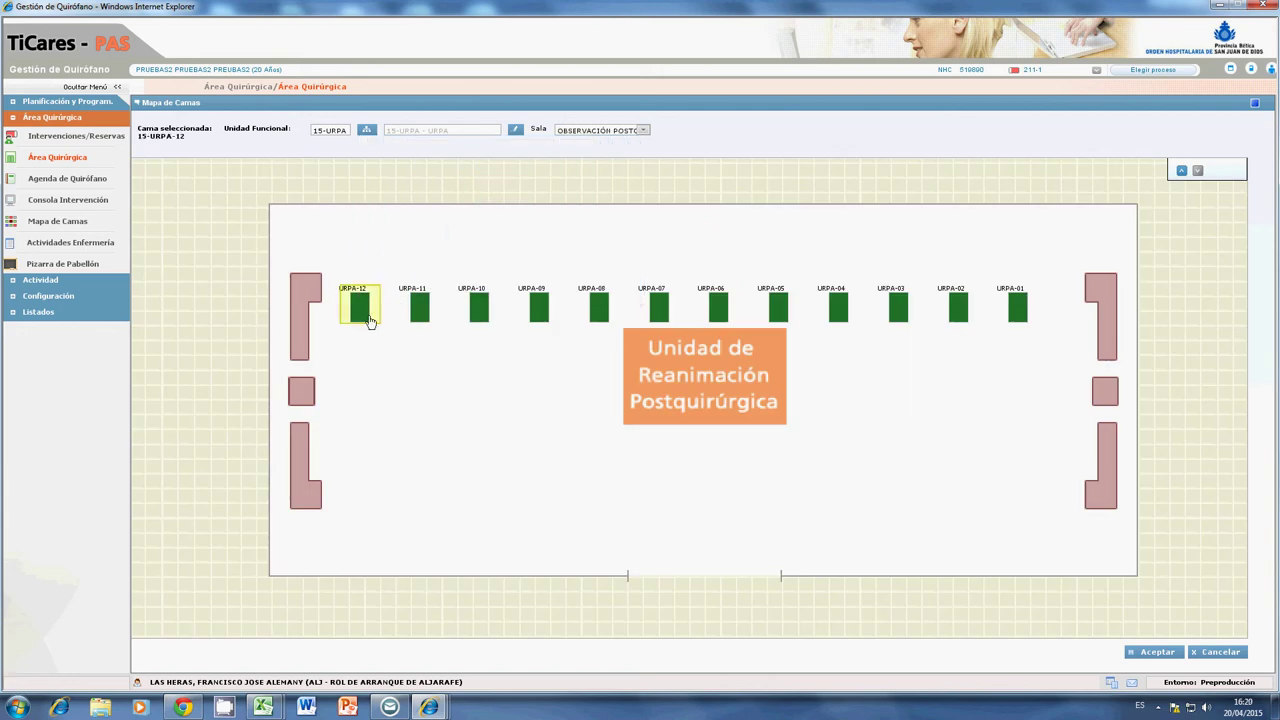
click(1152, 652)
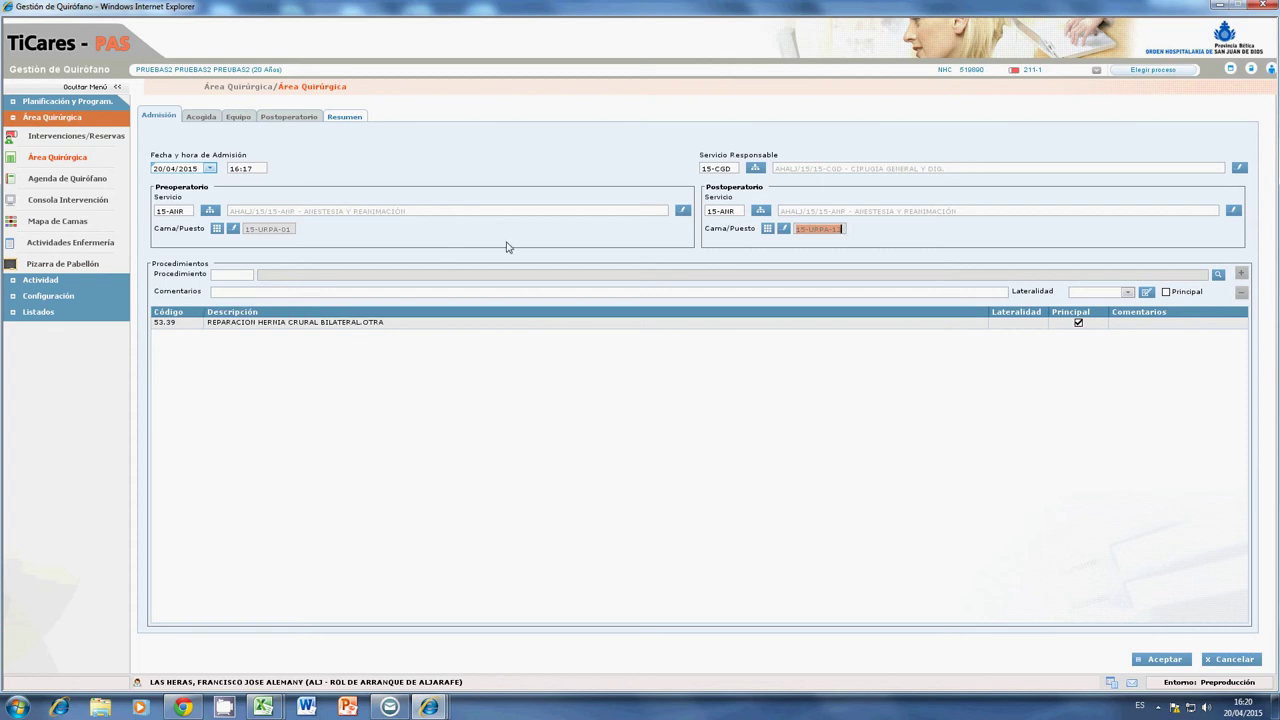
click(1157, 655)
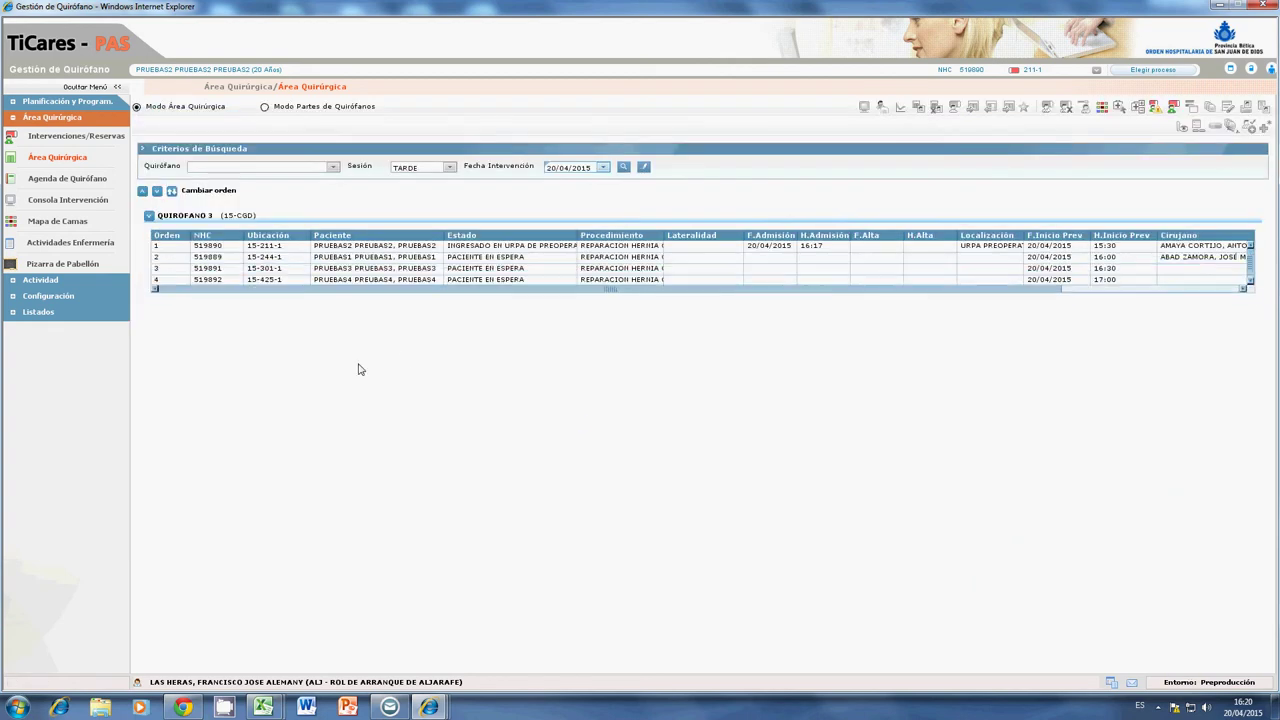
View the admitted patient's Acogida form with its verification checklist, and close it without saving
click(684, 248)
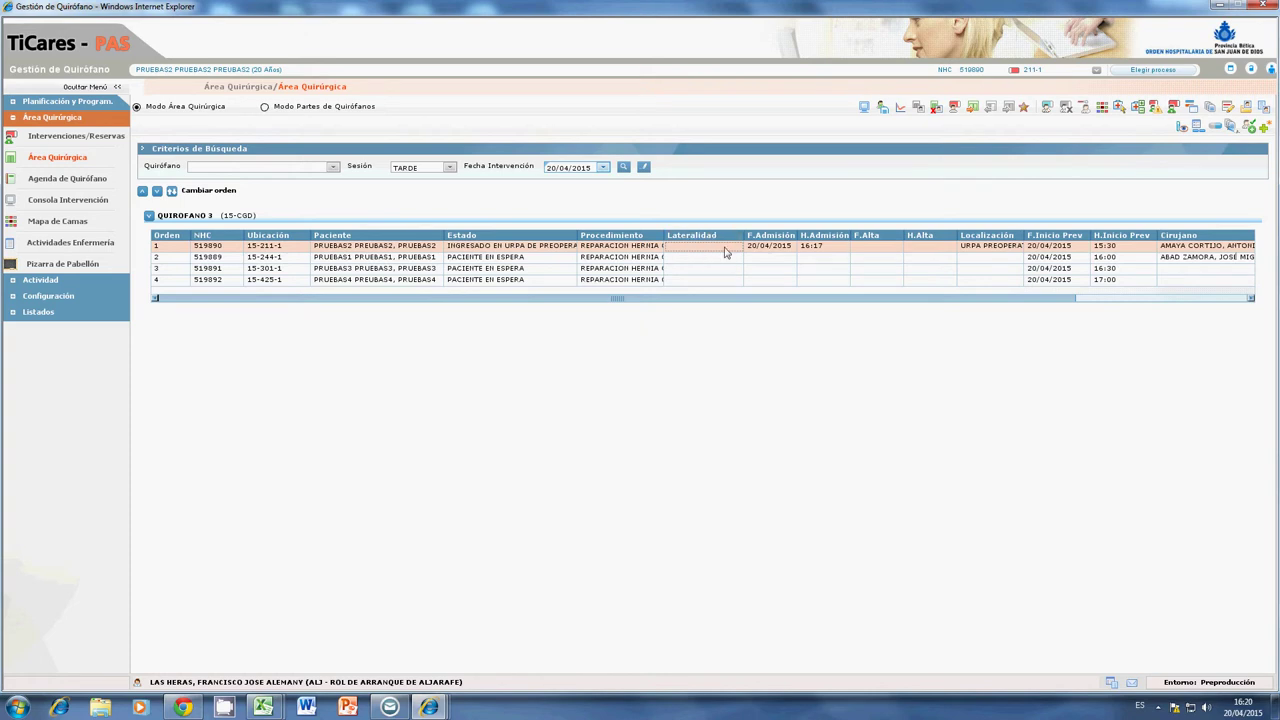
click(955, 109)
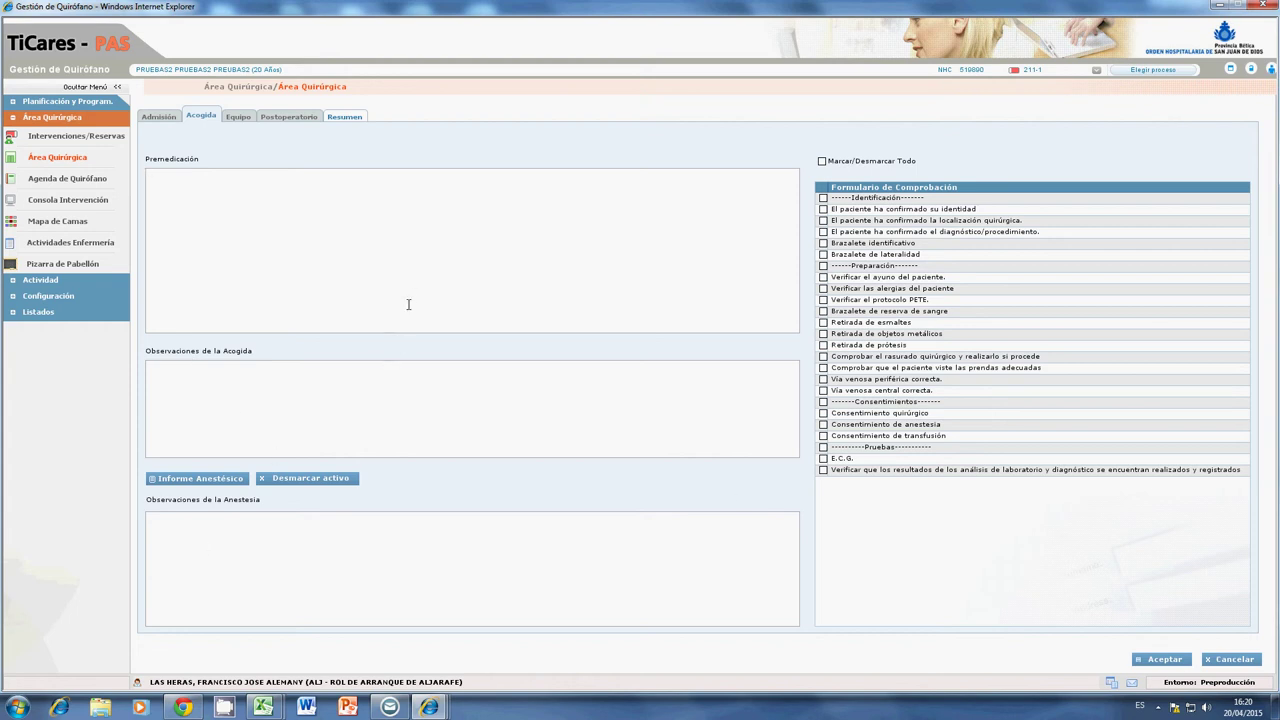
click(1236, 660)
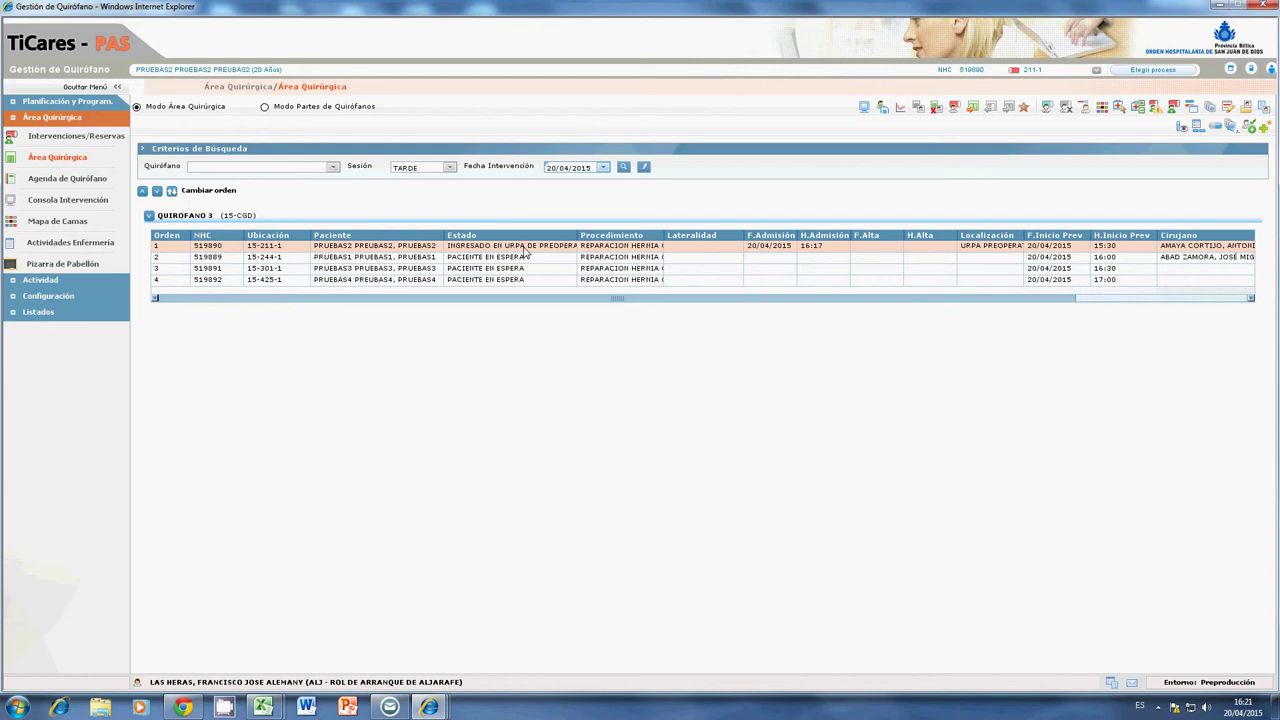
Display the nursing bed map for unit 15-URPA and select the patient in bed URPA-01
click(45, 224)
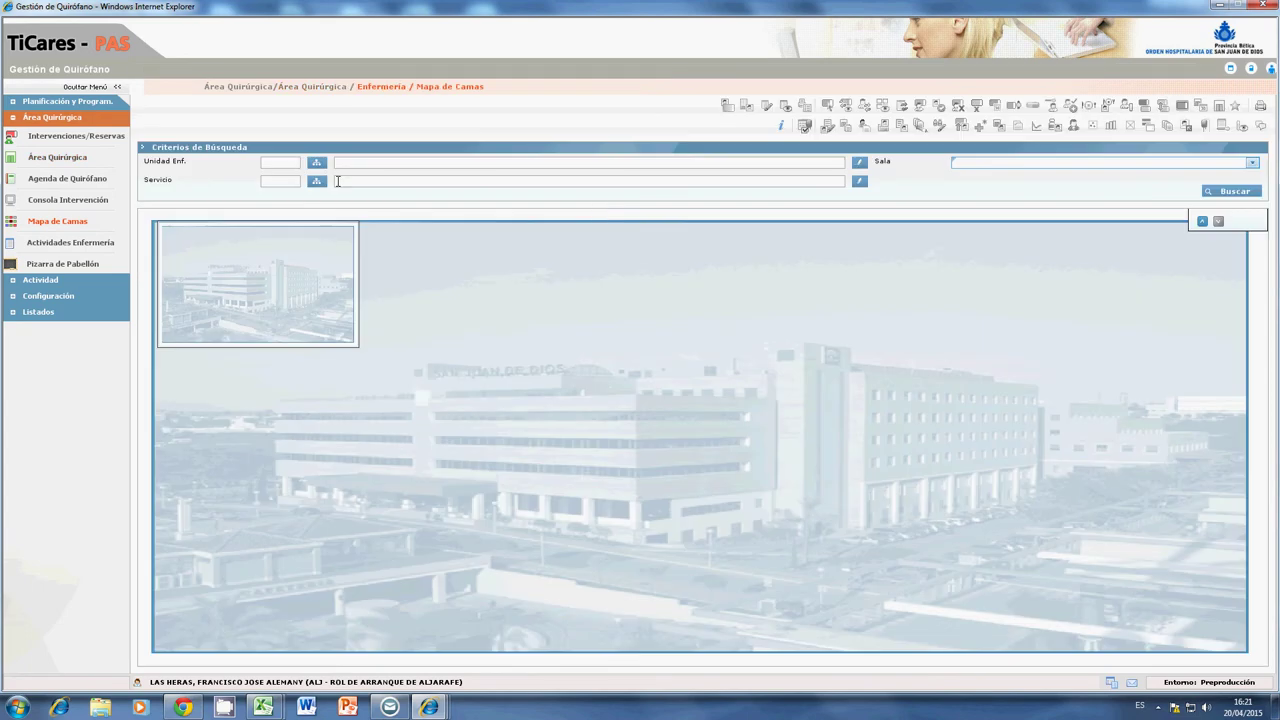
click(316, 162)
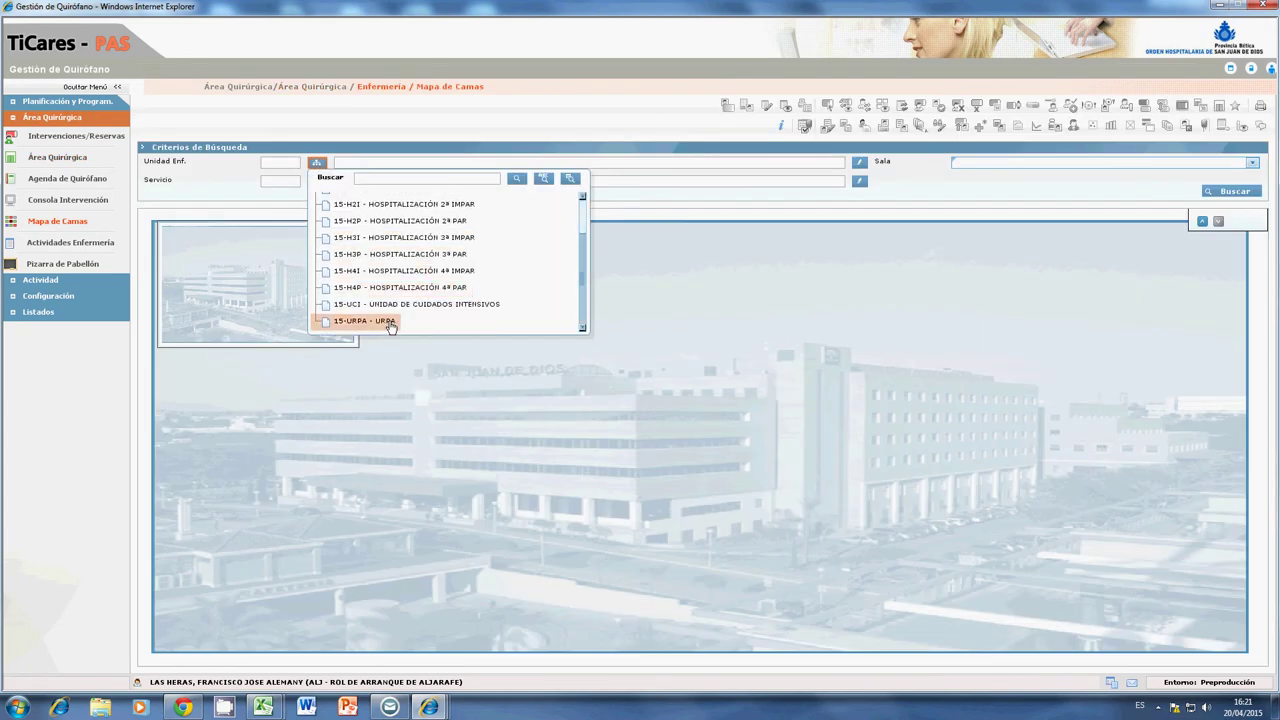
click(385, 321)
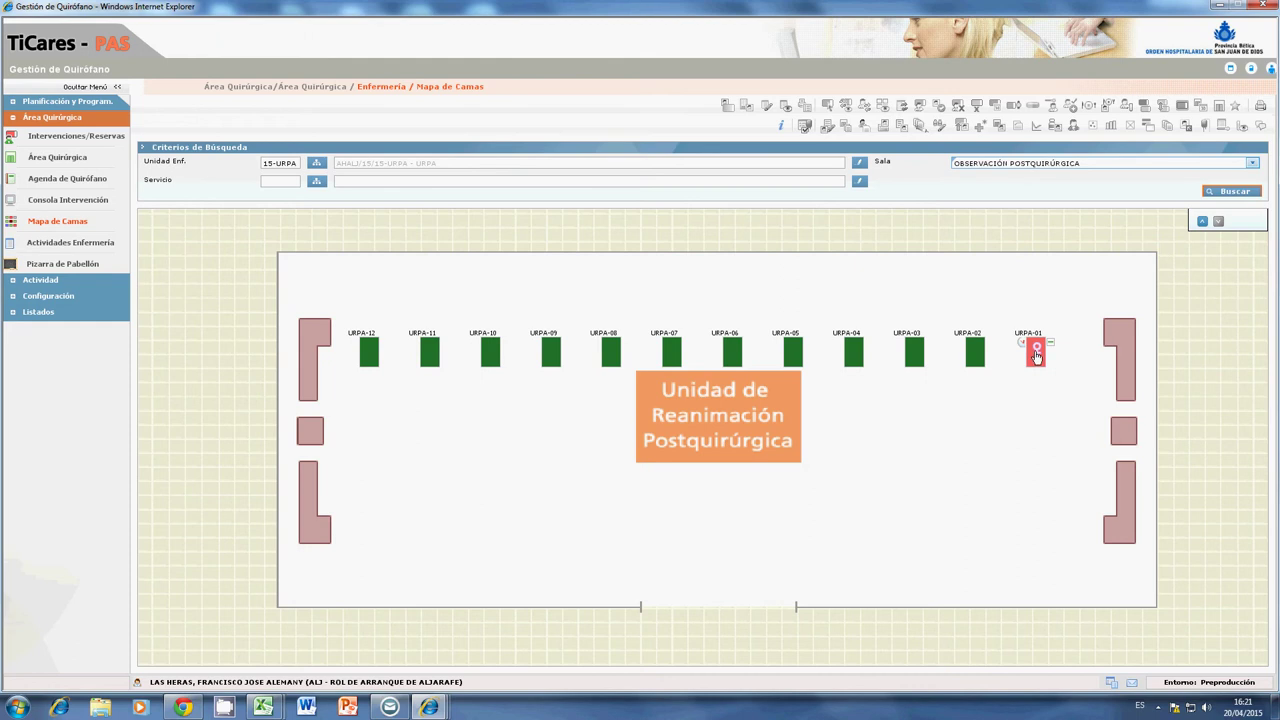
click(1037, 353)
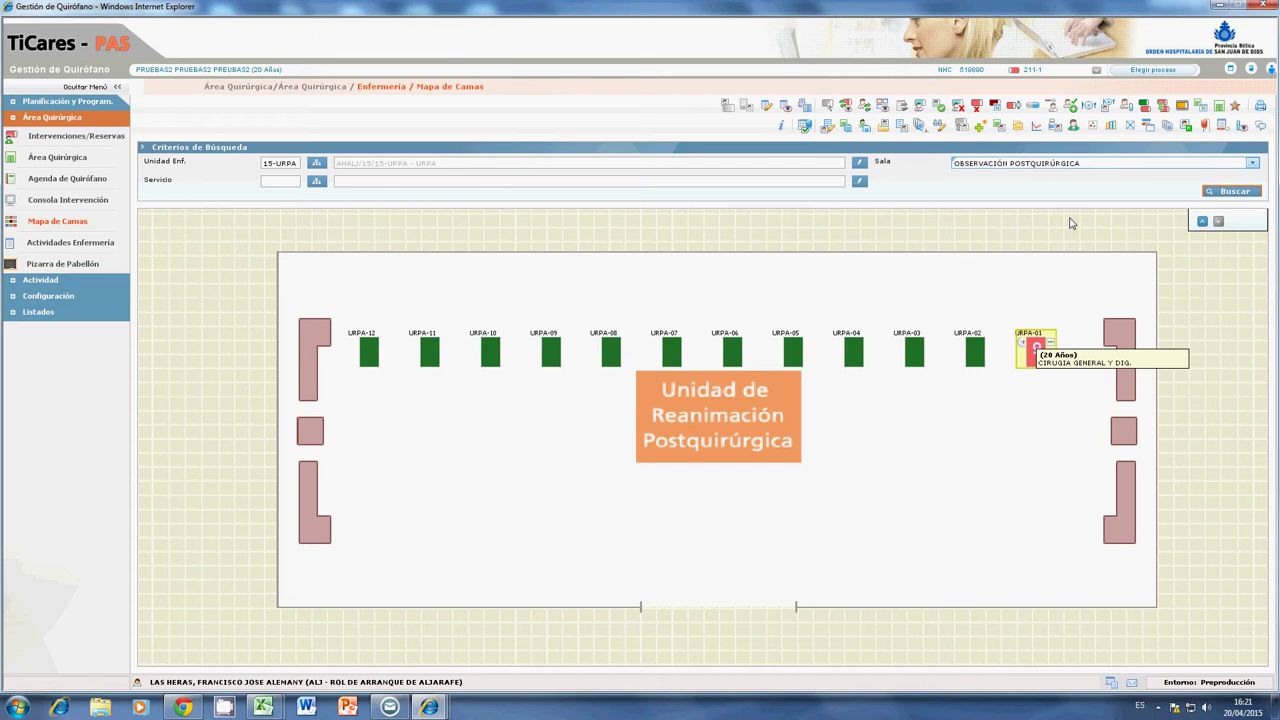
Open the patient's care plan and start a reassessment of the VALORACION QUIRURGICA
click(1052, 112)
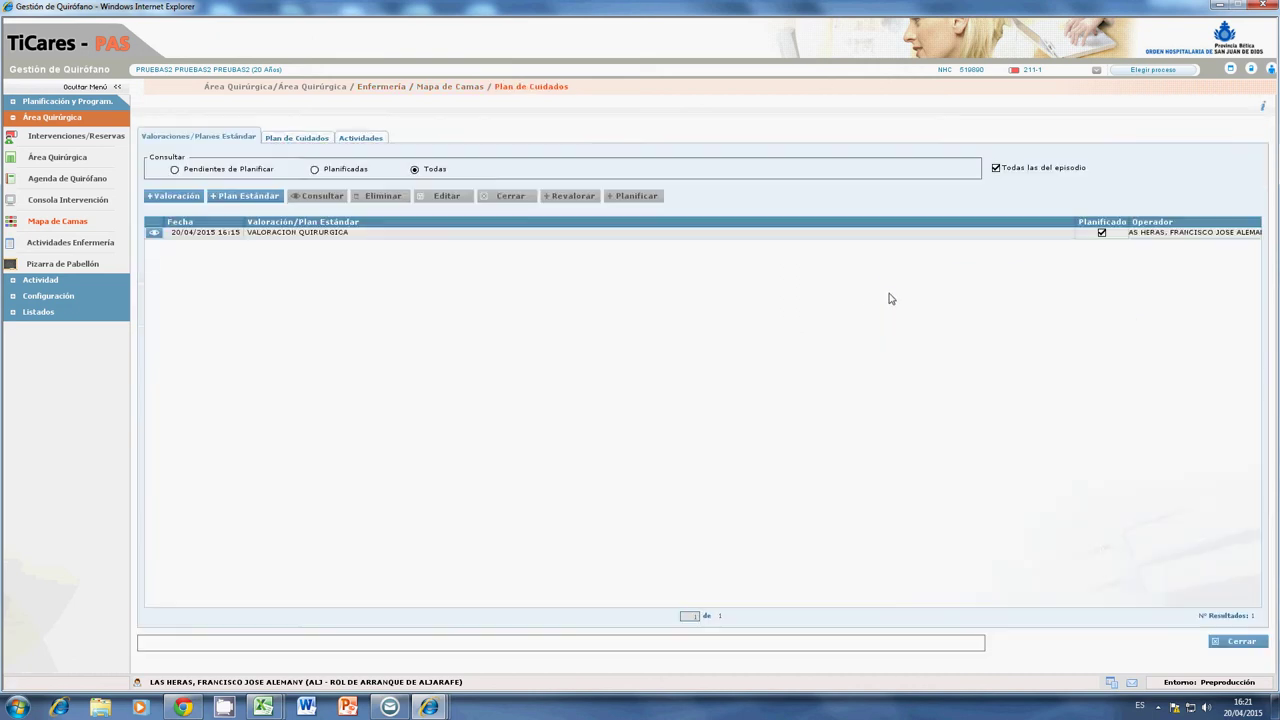
click(399, 236)
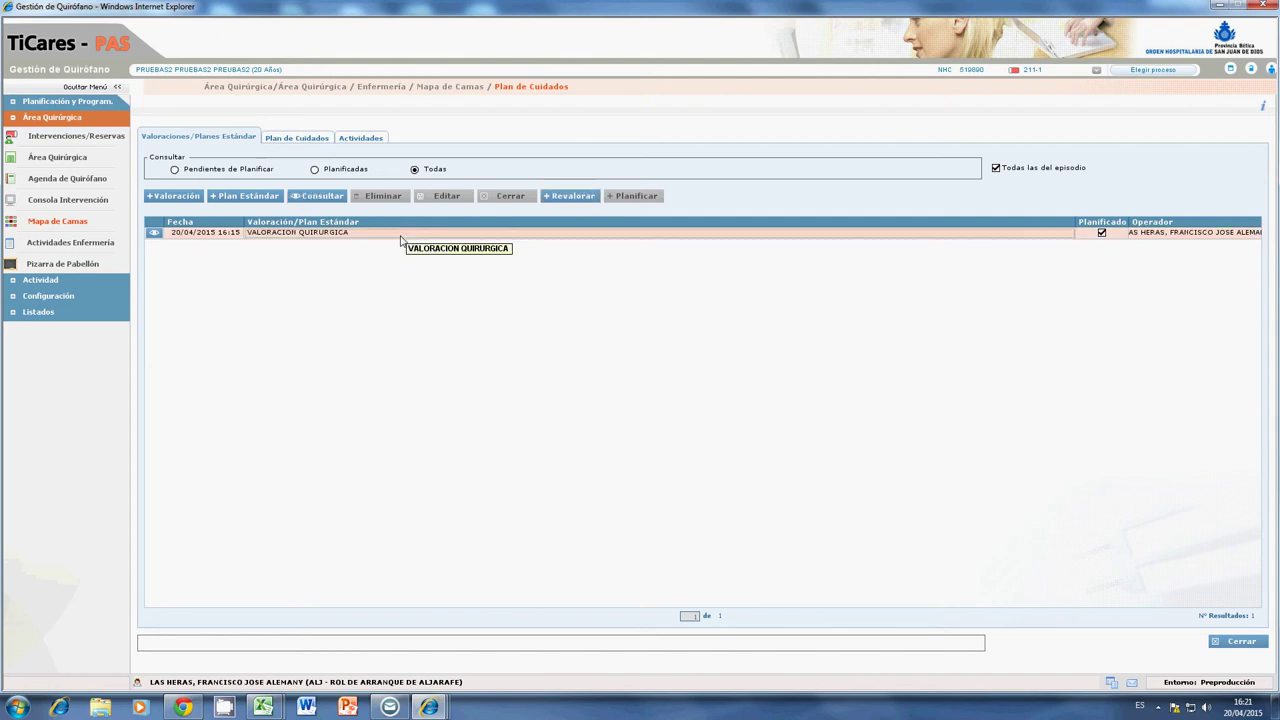
click(570, 198)
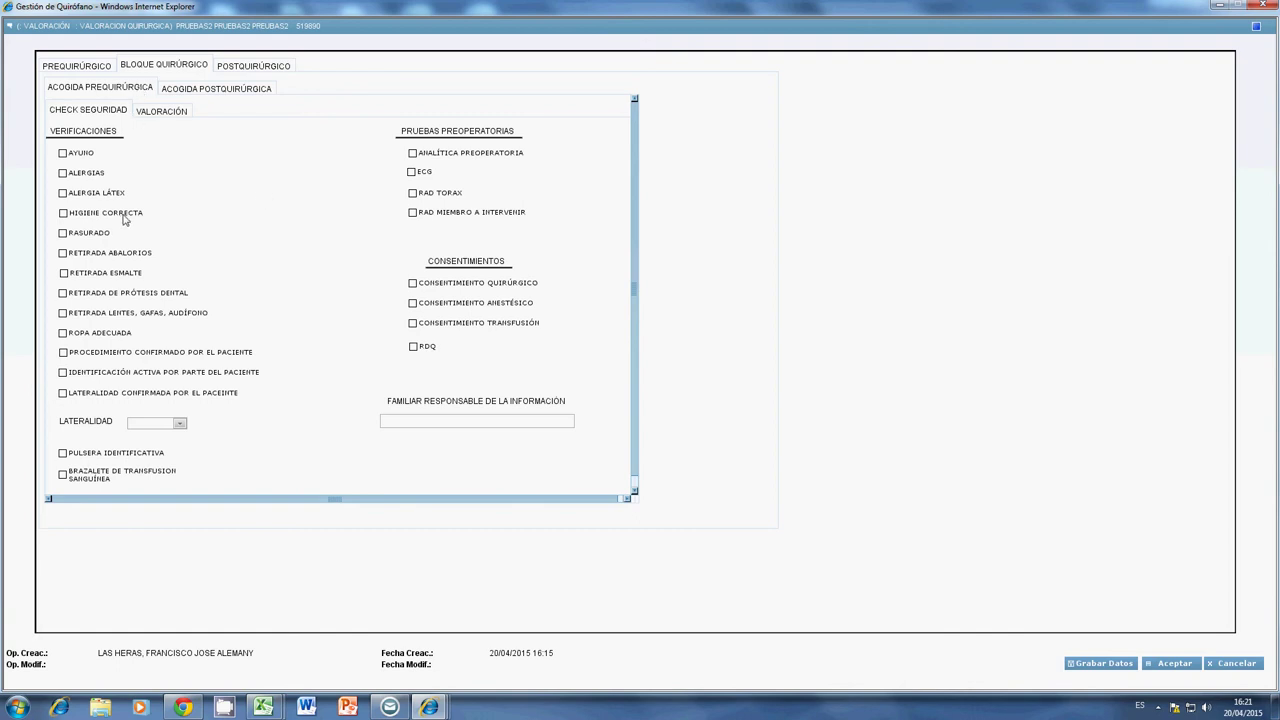
Review the Prequirúrgico data of the assessment: Preanestesia, Check List/Prequirúrgico and Valoración Paciente
click(89, 69)
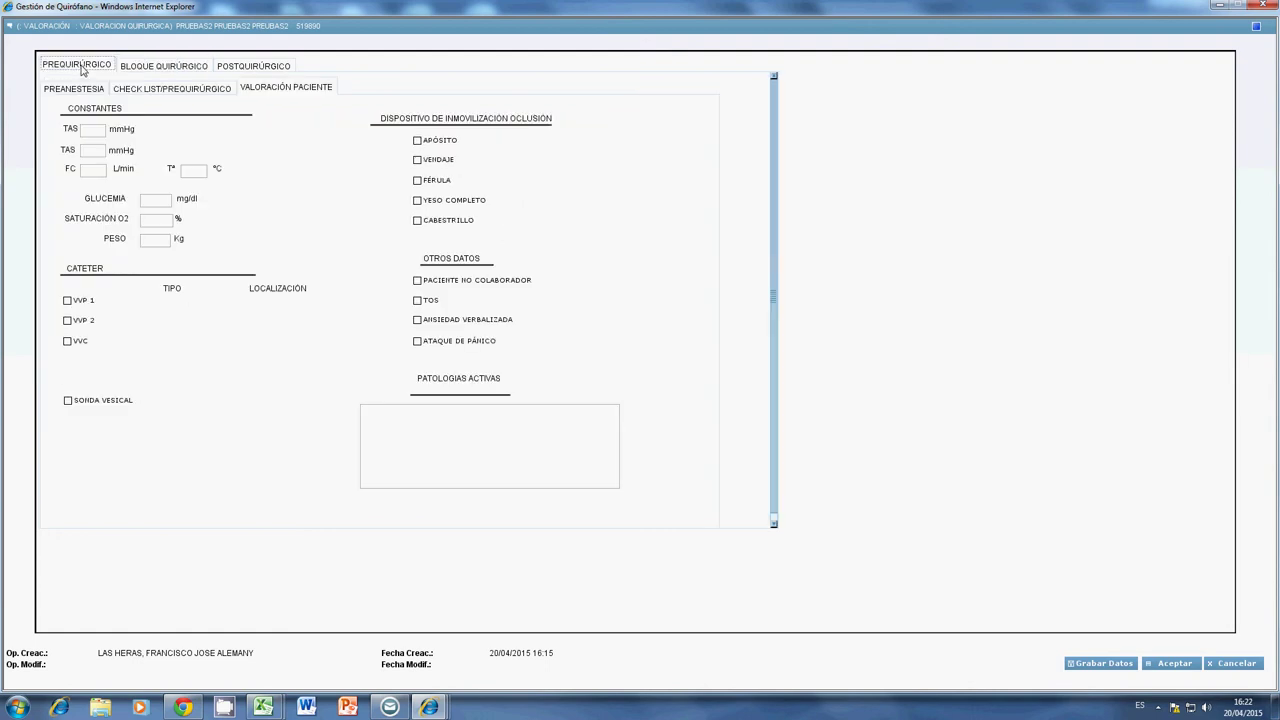
click(94, 92)
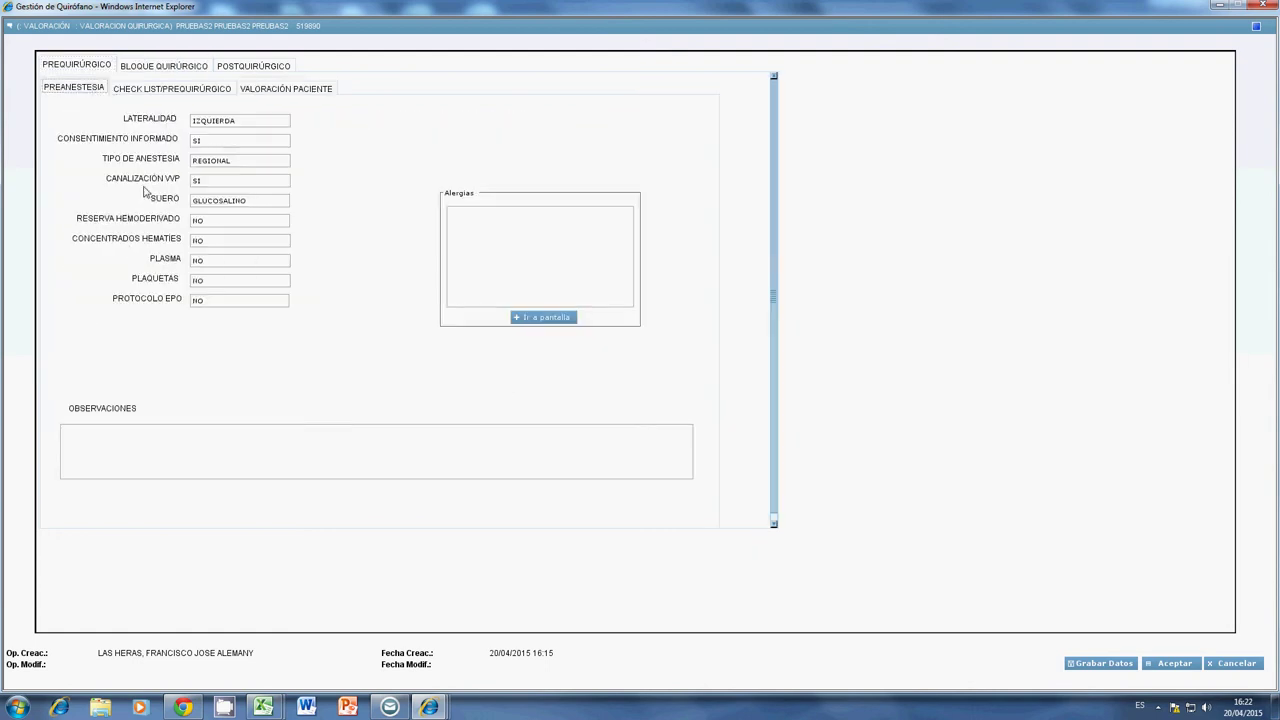
click(143, 92)
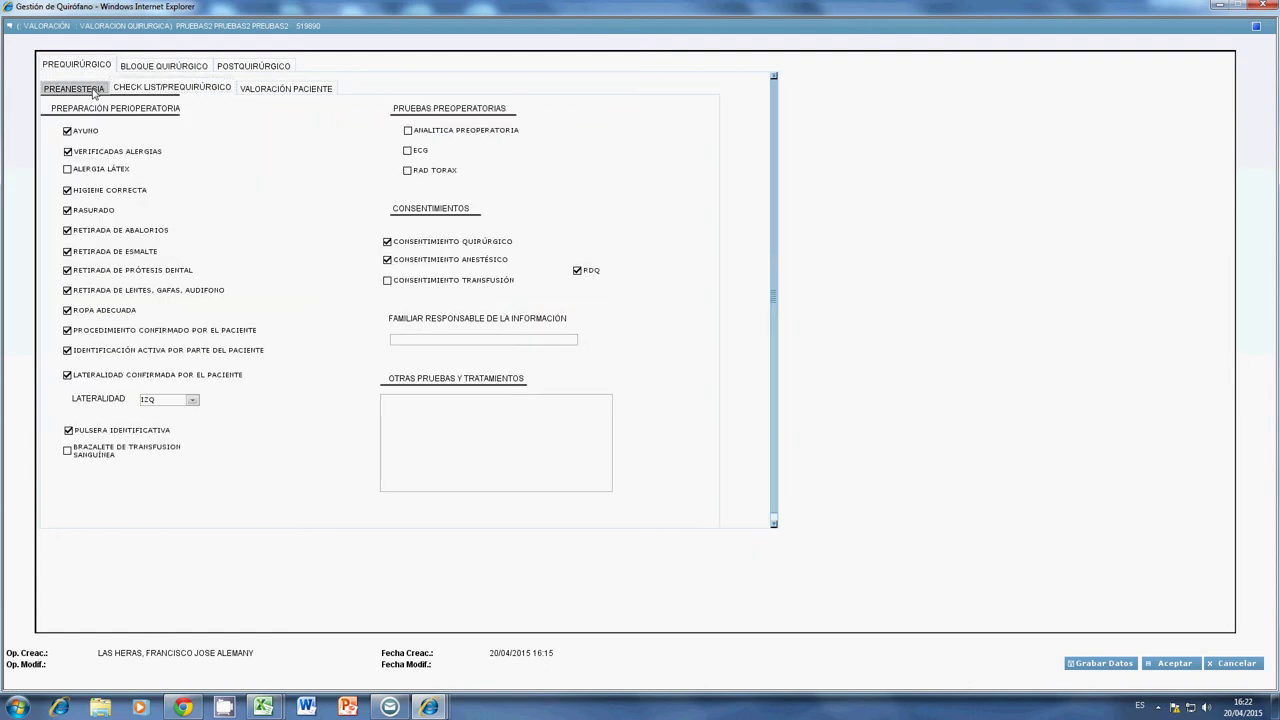
click(95, 91)
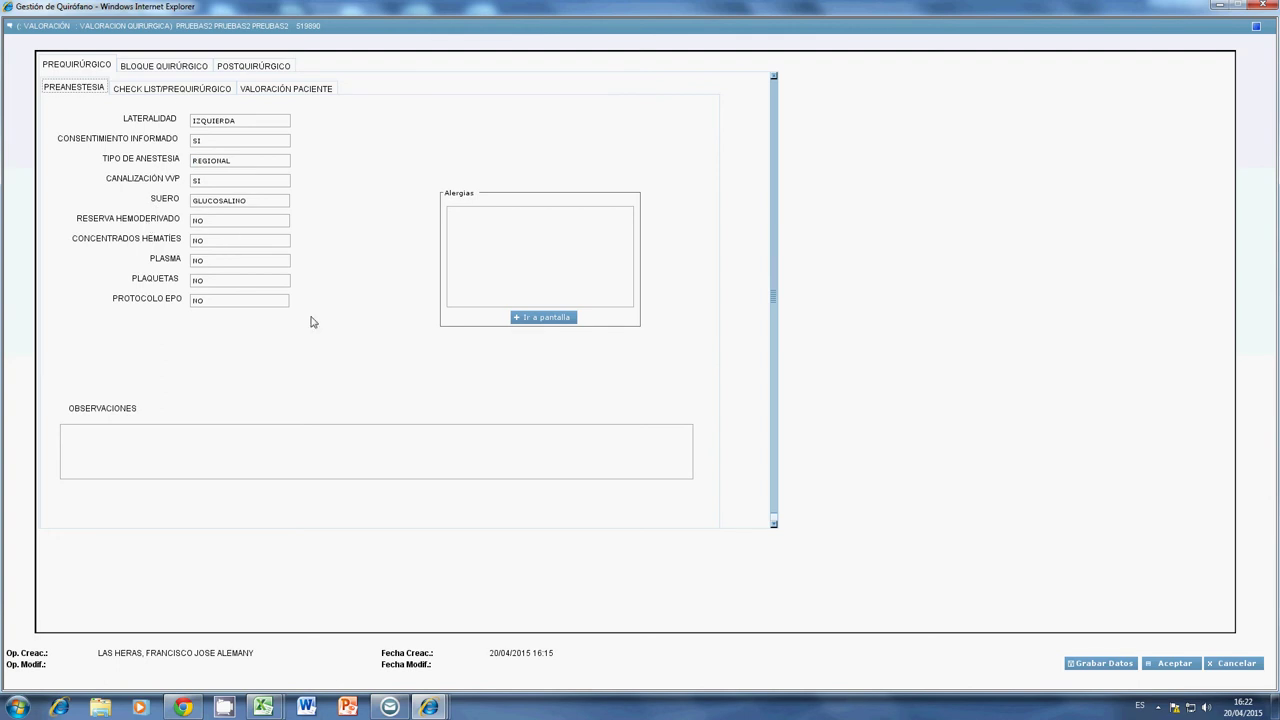
click(178, 90)
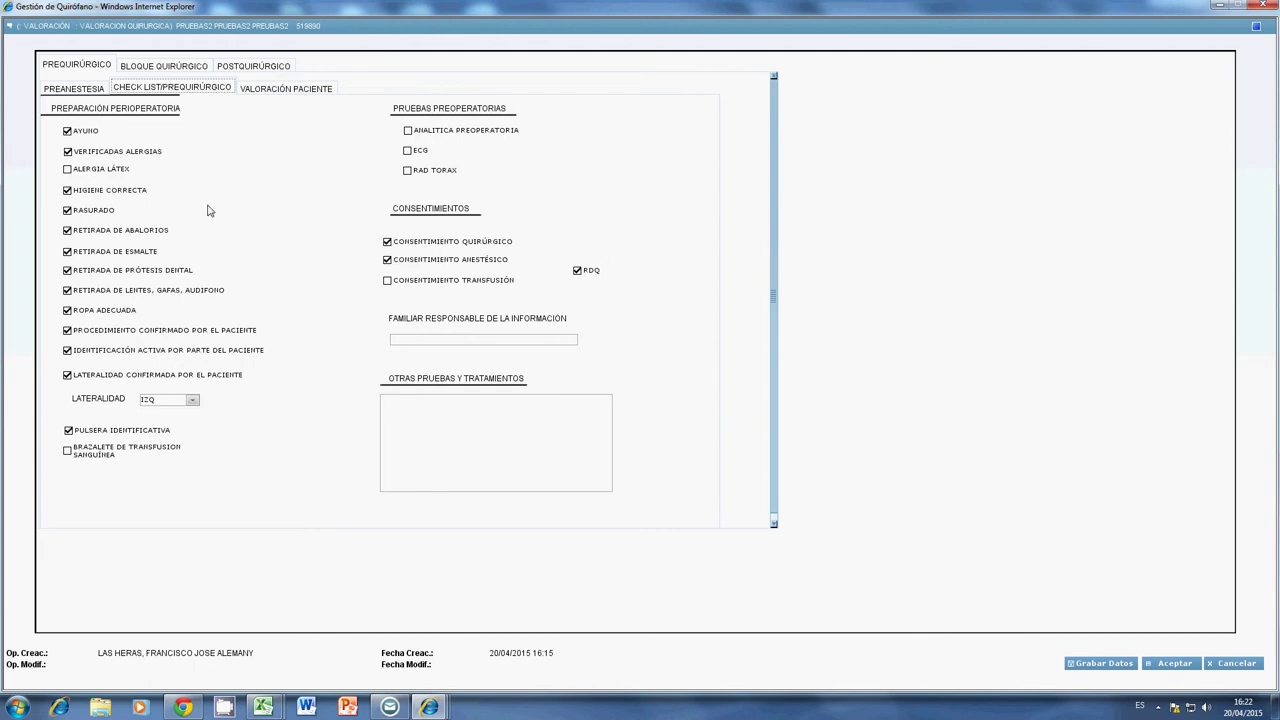
click(262, 94)
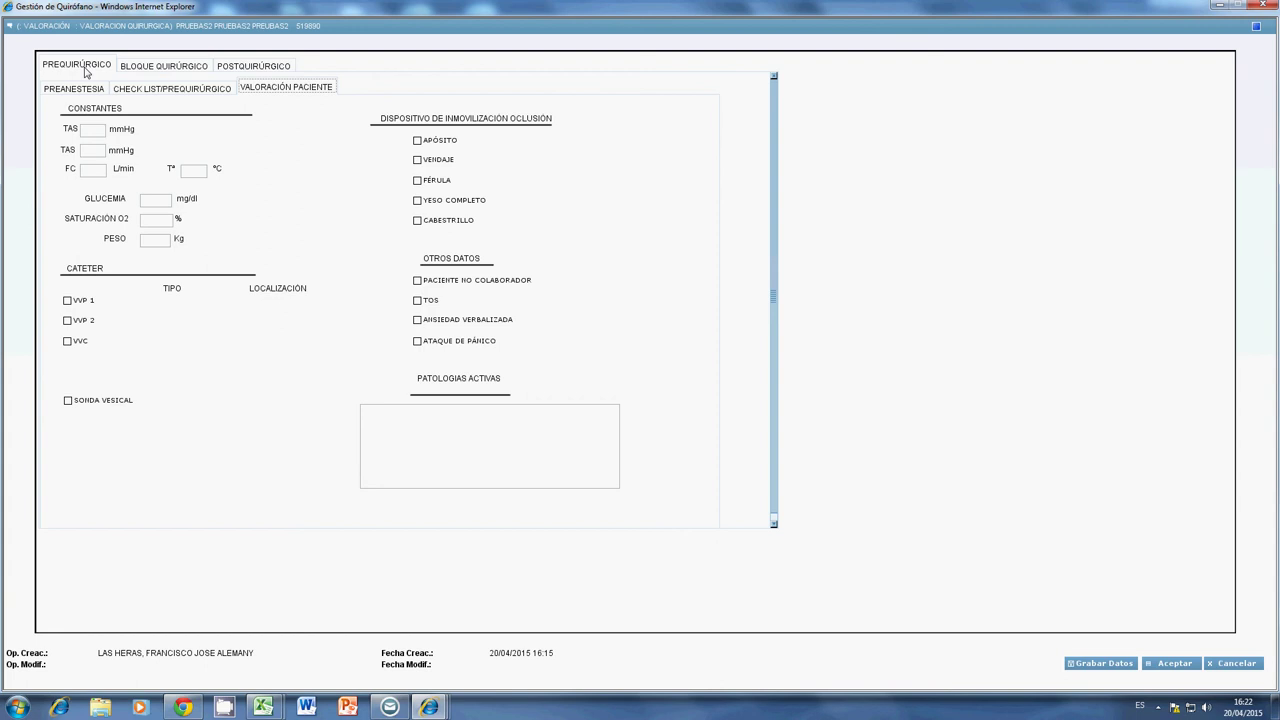
In the Bloque Quirúrgico's prequirúrgica Check Seguridad, mark Ayuno, Alergias, Higiene Correcta, Rasurado and the four Retirada verifications
click(164, 66)
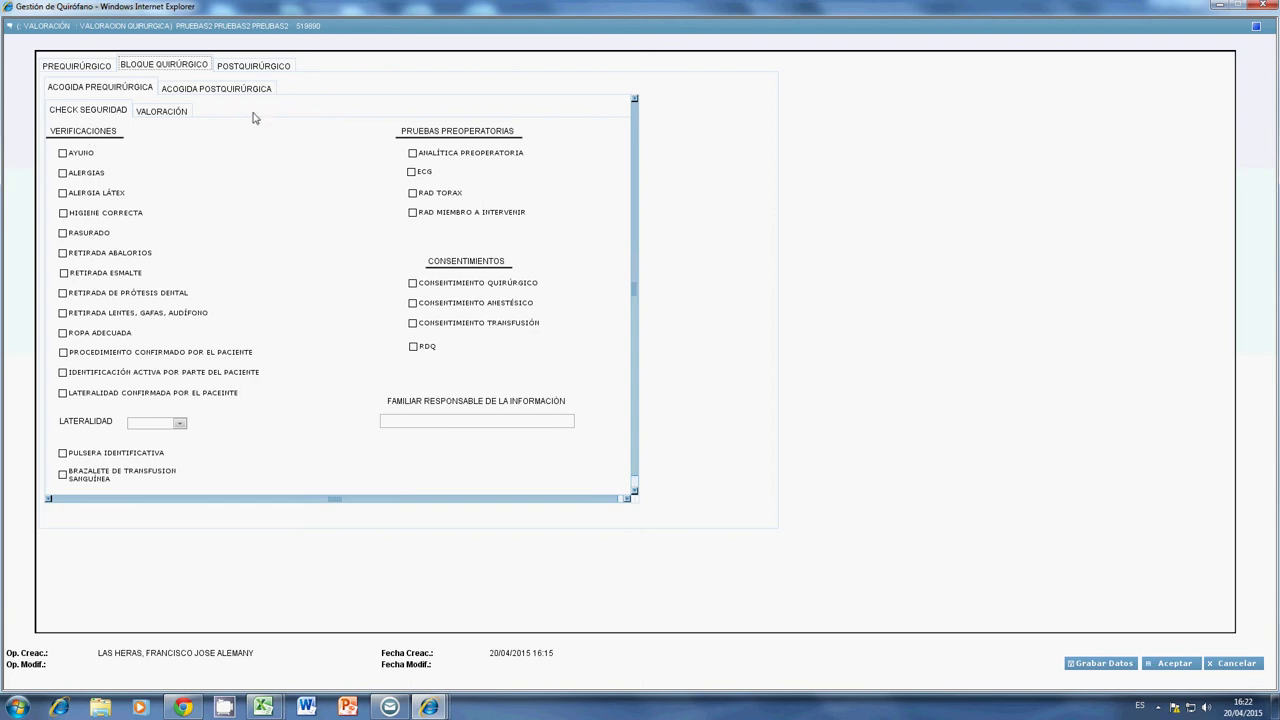
click(160, 111)
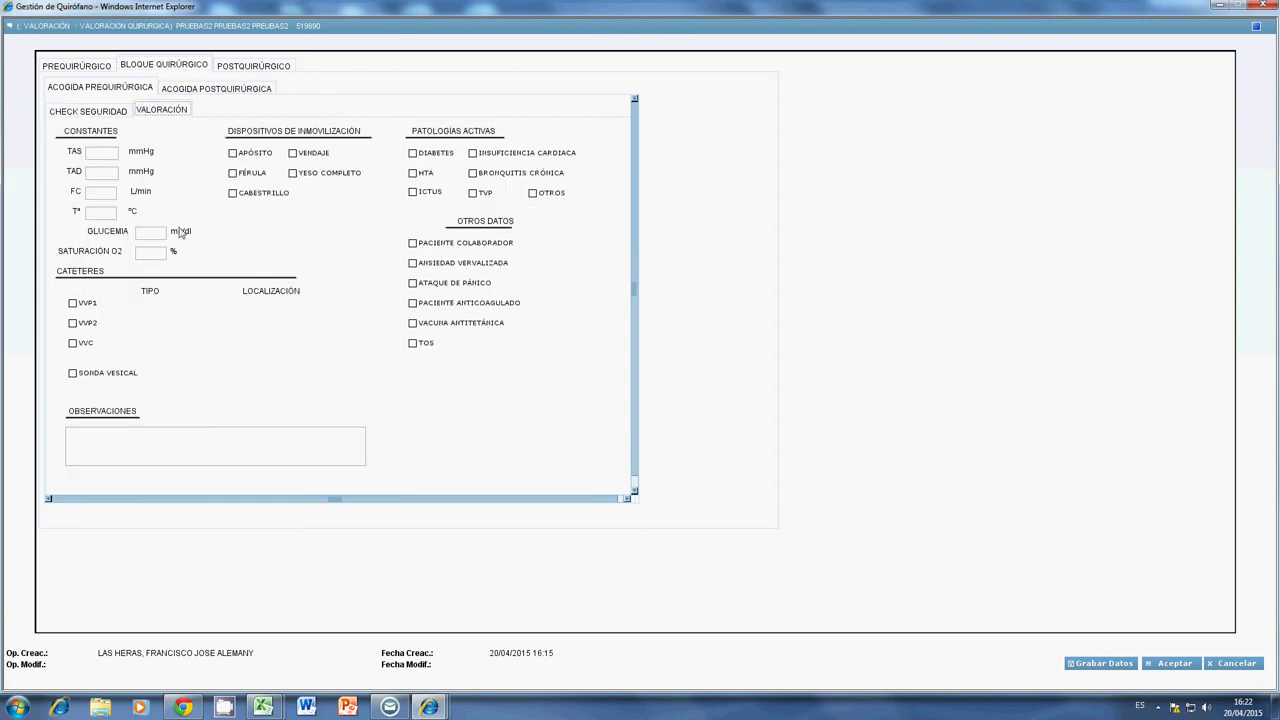
click(82, 111)
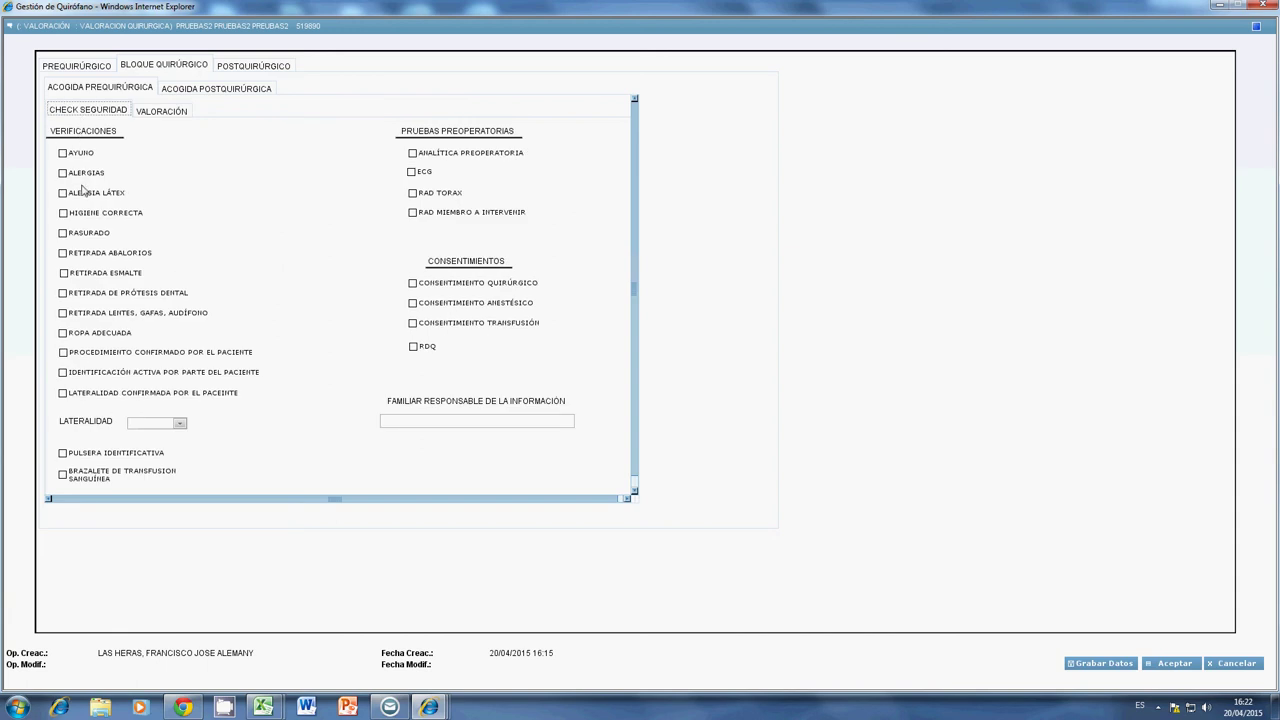
click(82, 158)
click(84, 175)
click(86, 215)
click(86, 235)
click(86, 255)
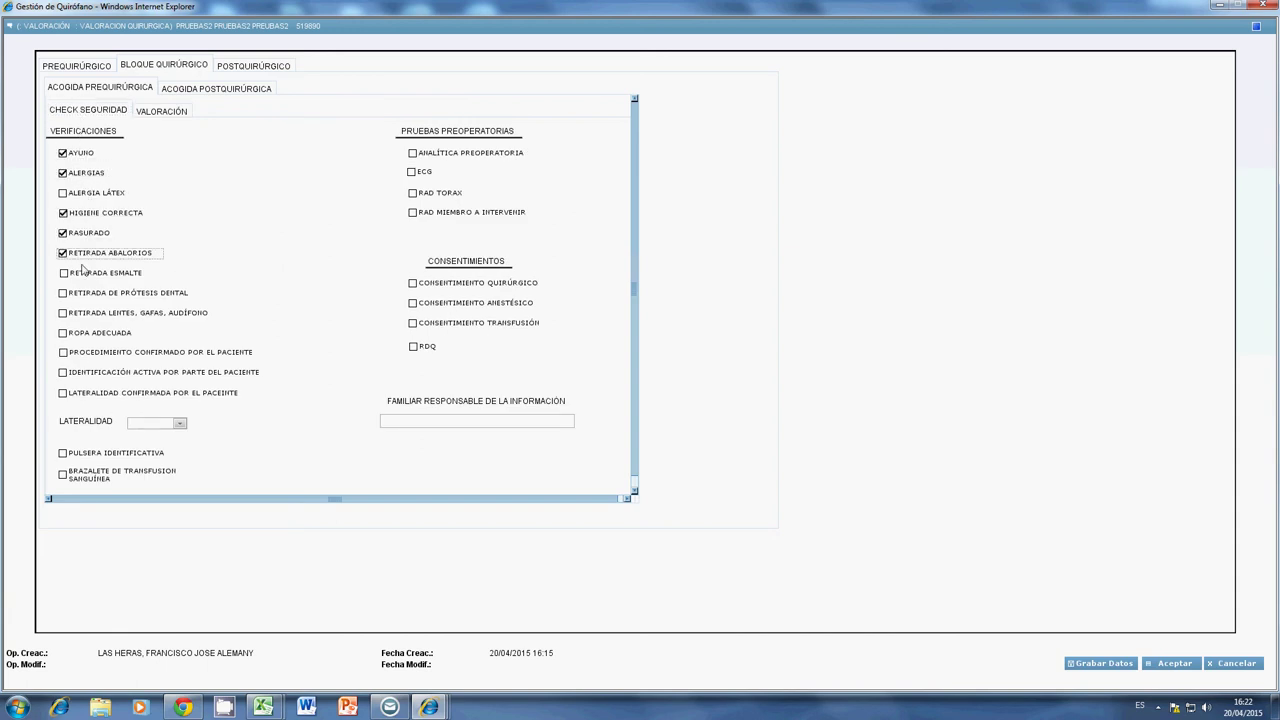
click(86, 279)
click(88, 298)
click(87, 314)
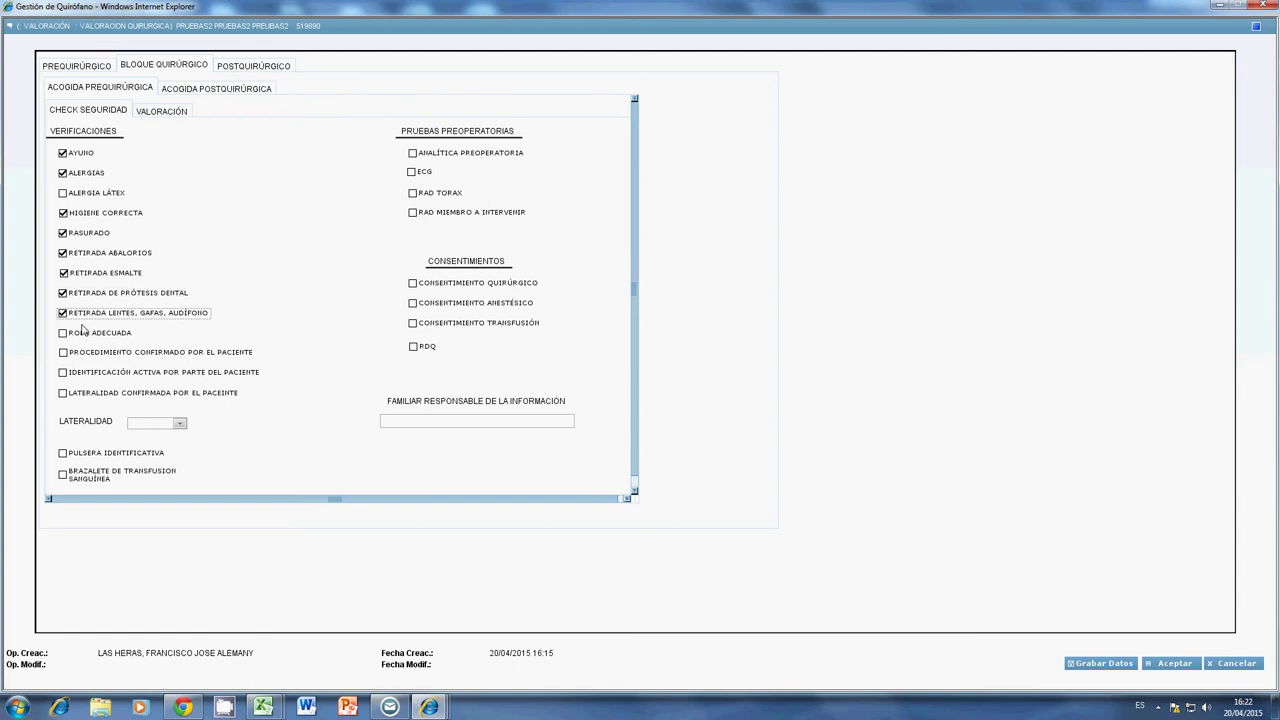
Mark the verifications for Ropa Adecuada, confirmed procedure, active patient identification, confirmed laterality and Pulsera Identificativa
click(84, 338)
click(86, 356)
click(87, 375)
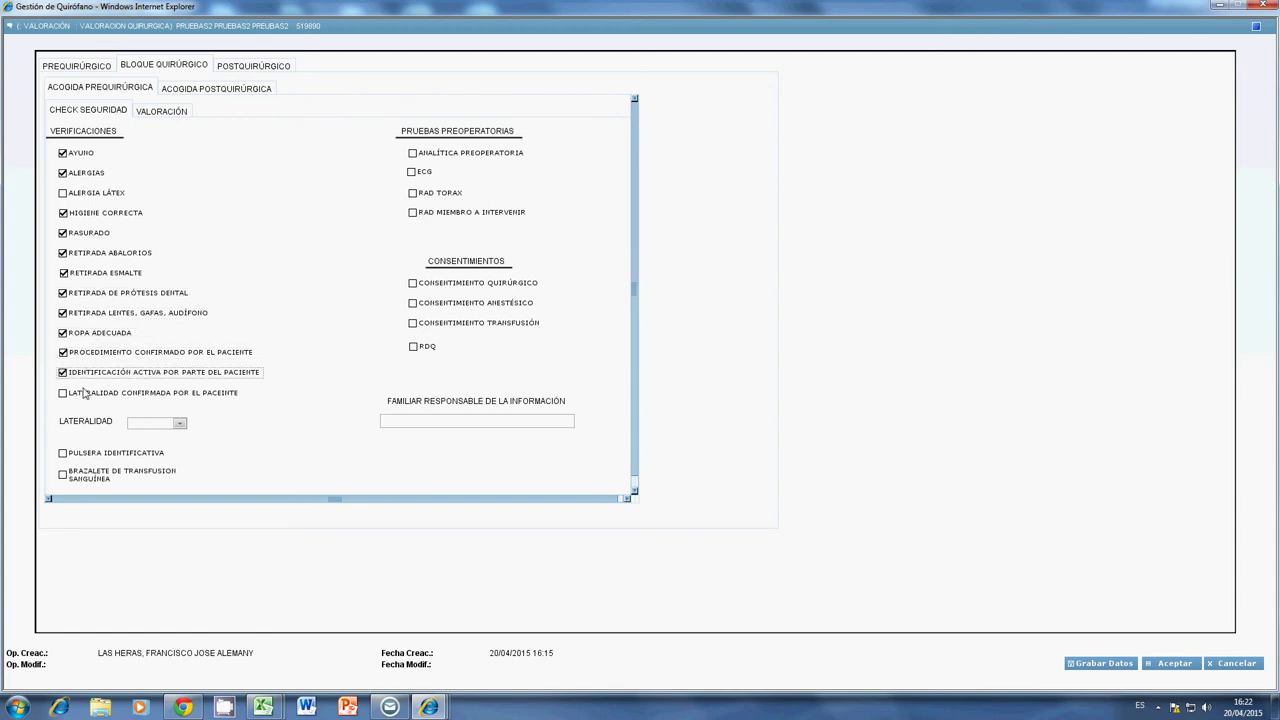
click(87, 395)
click(93, 456)
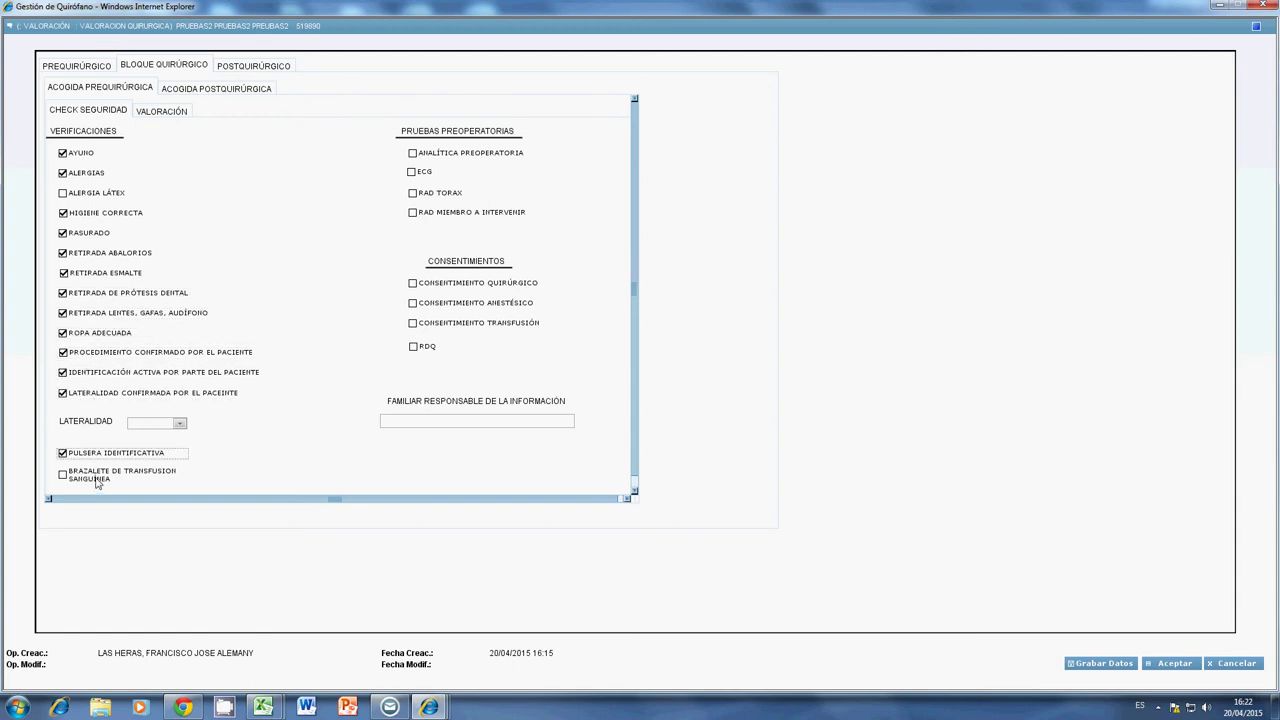
Mark Consentimiento Quirúrgico, Consentimiento Anestésico and RDQ in the consents section
click(450, 287)
click(449, 304)
click(424, 350)
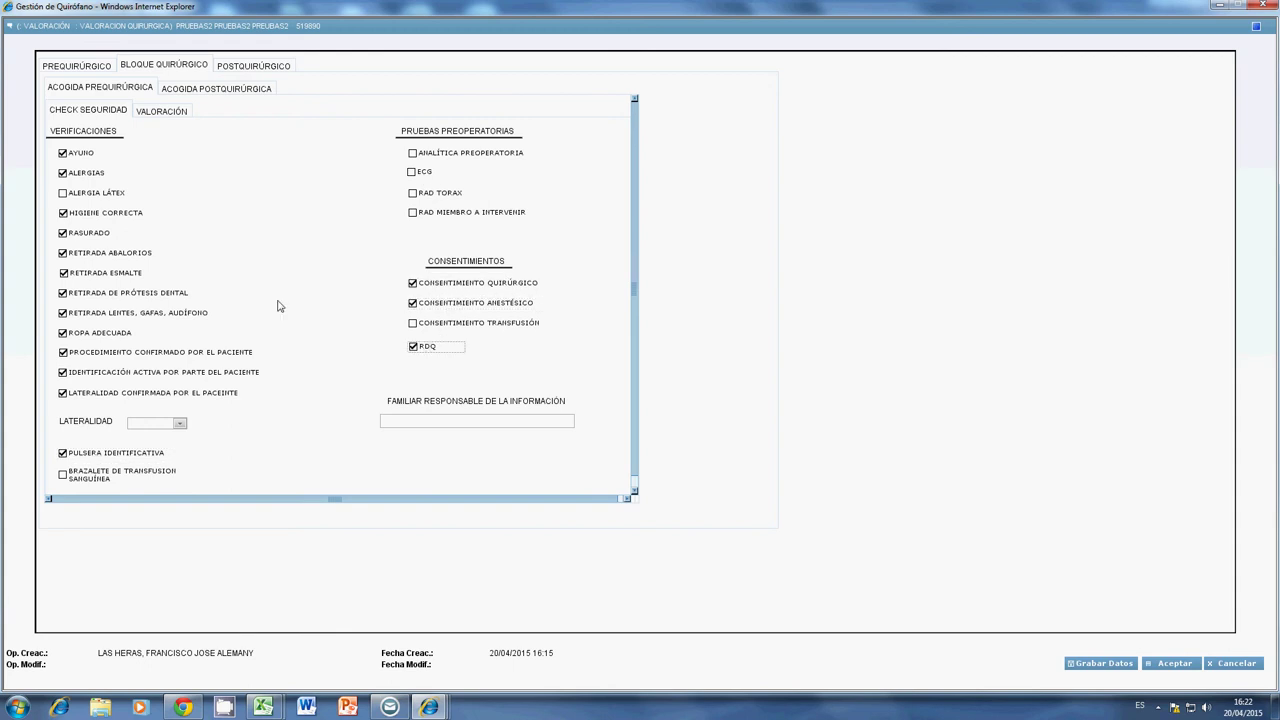
Choose the laterality in the Check Seguridad, display the prequirúrgica Valoración and save the surgical assessment
click(179, 424)
click(168, 464)
click(179, 117)
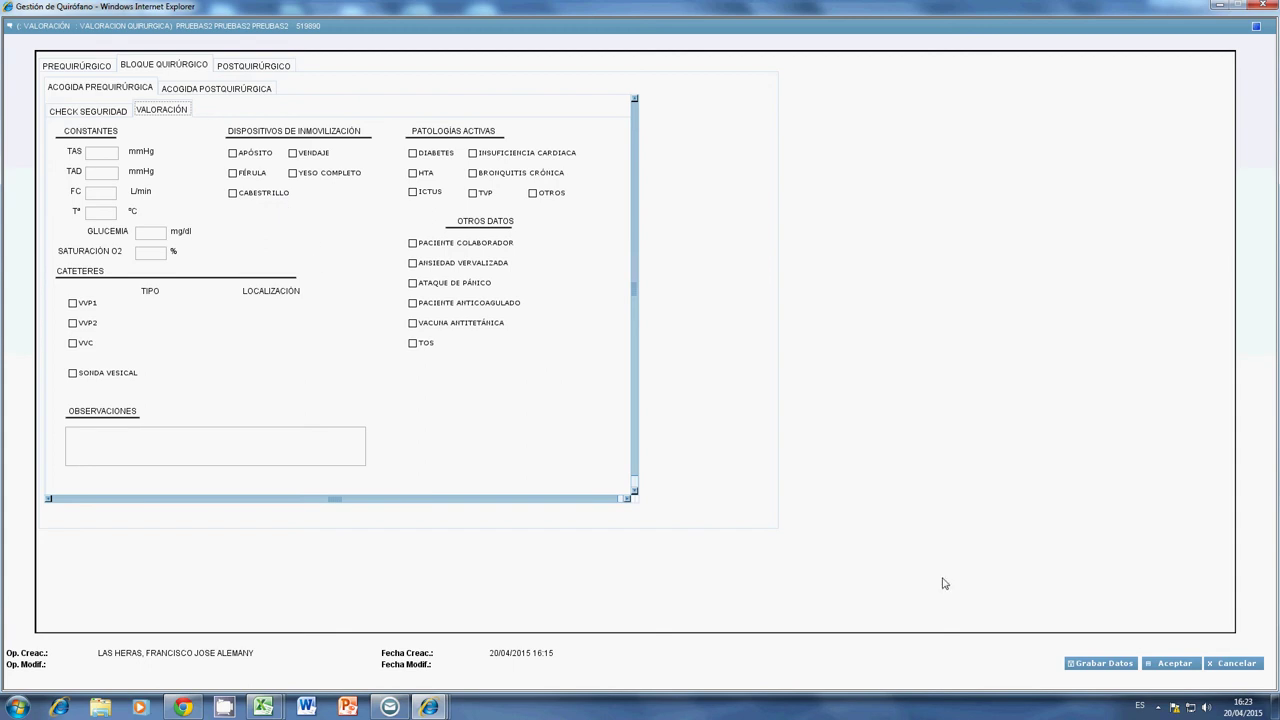
click(1179, 667)
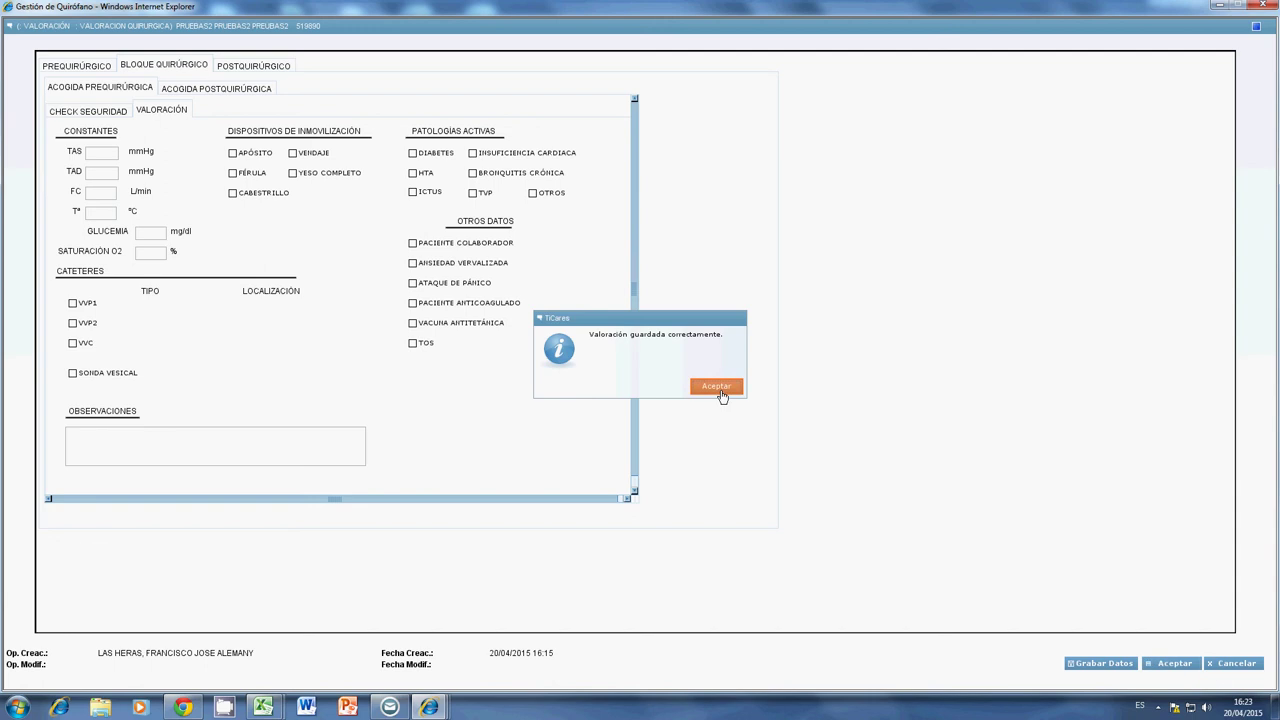
click(721, 391)
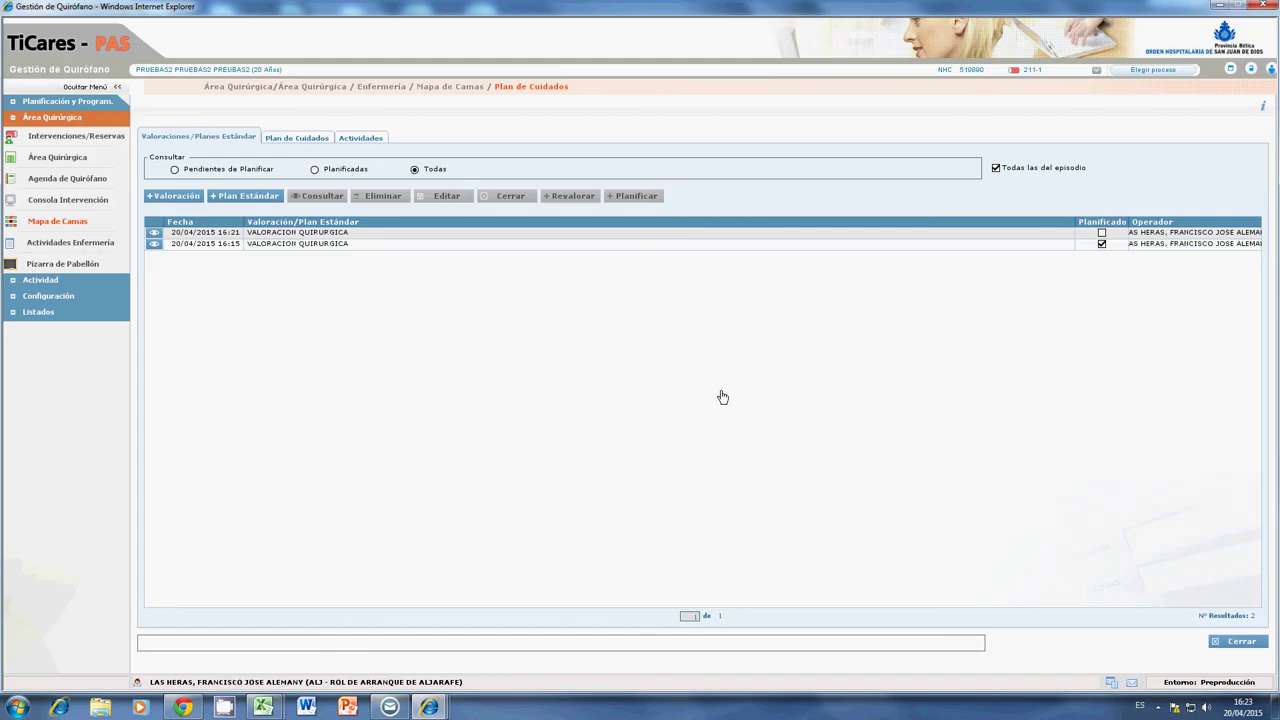
Plan the unplanned VALORACION QUIRURGICA of 20/04/2015 16:21, accept its Riesgo de lesión care plan and return to the bed map
click(453, 237)
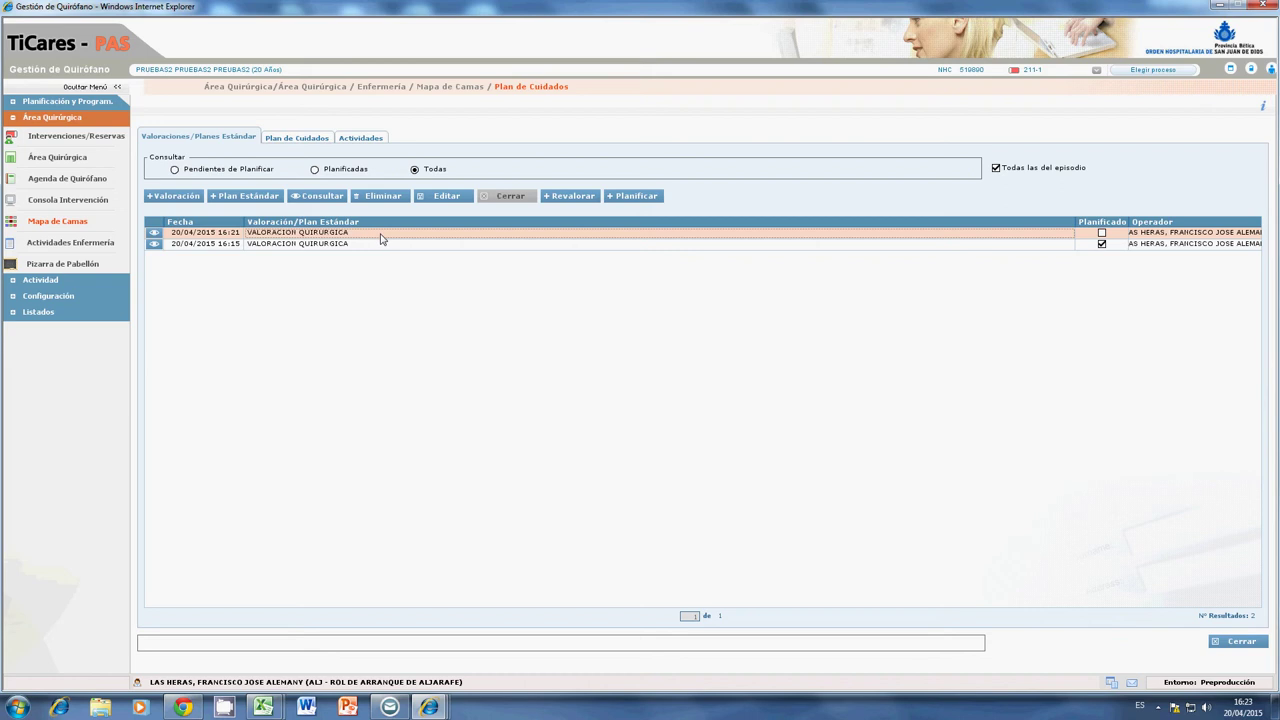
click(636, 198)
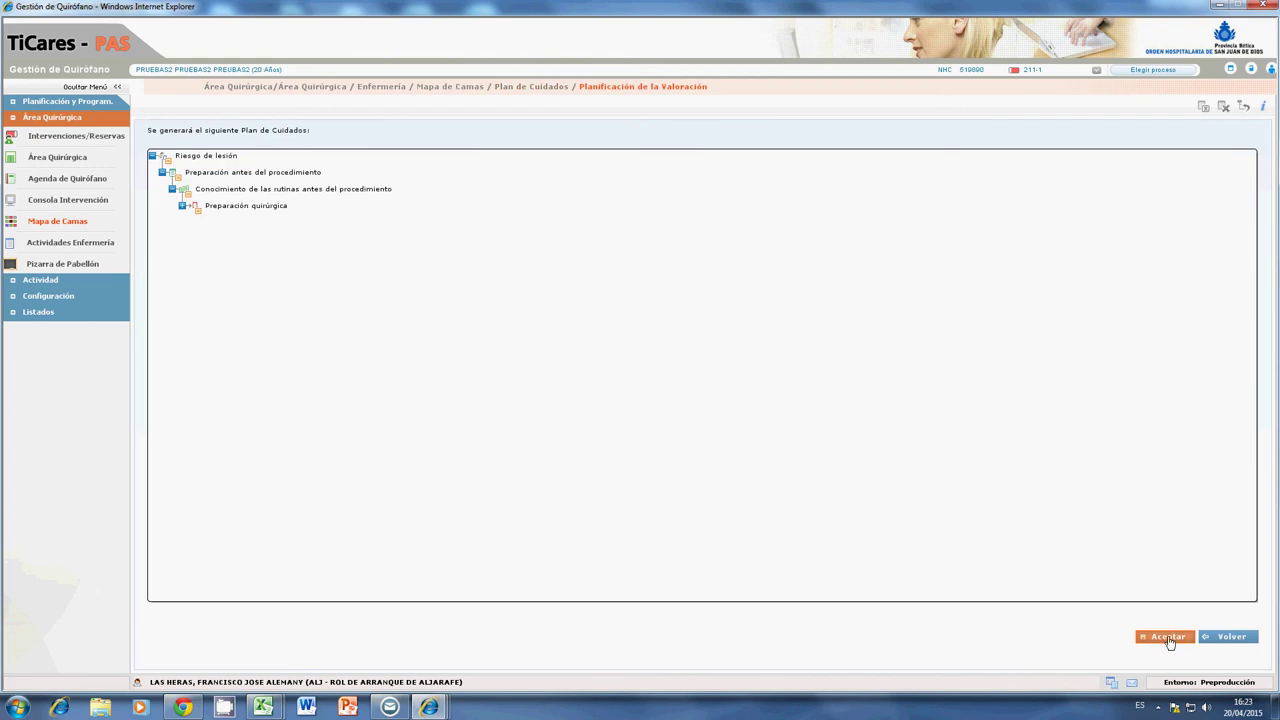
click(1167, 638)
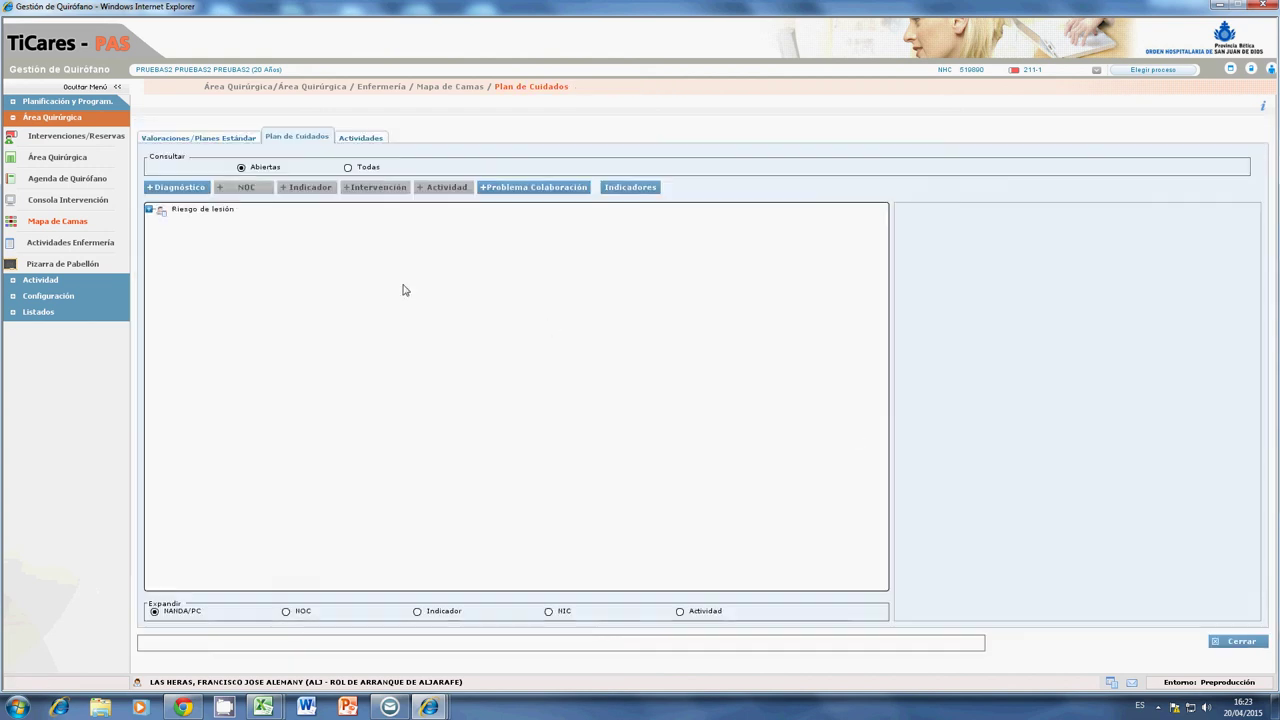
click(1238, 641)
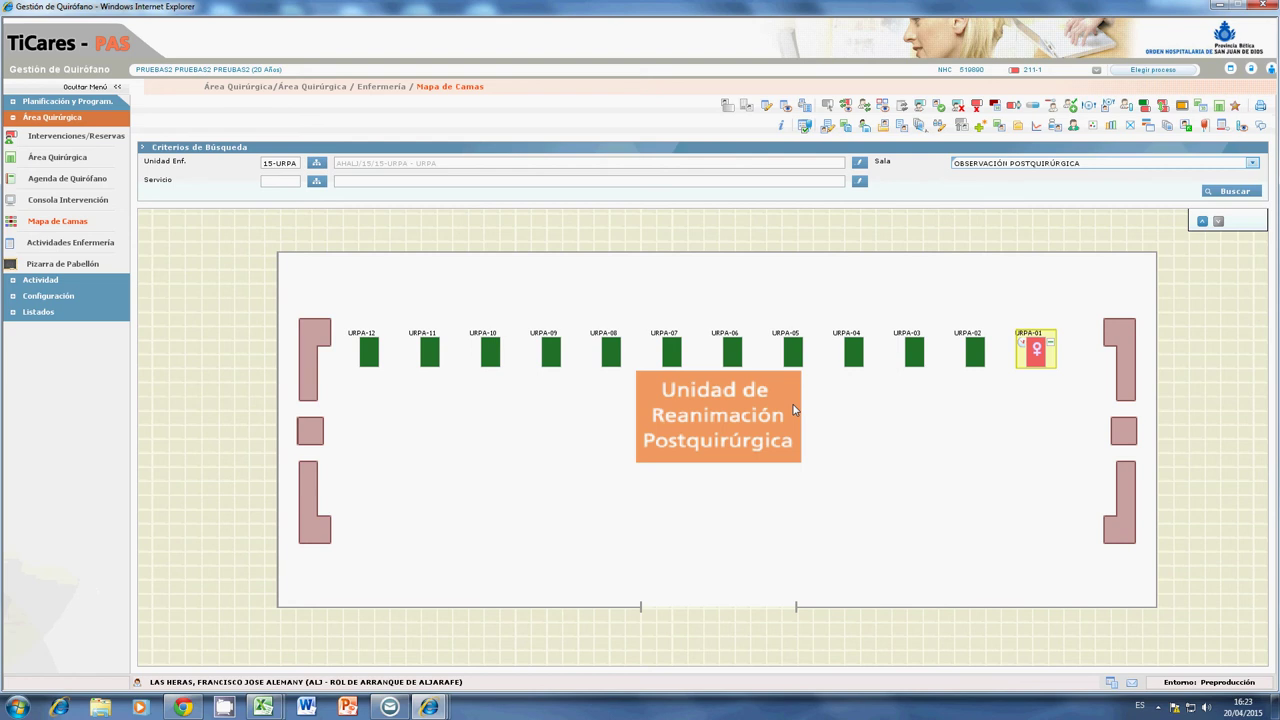